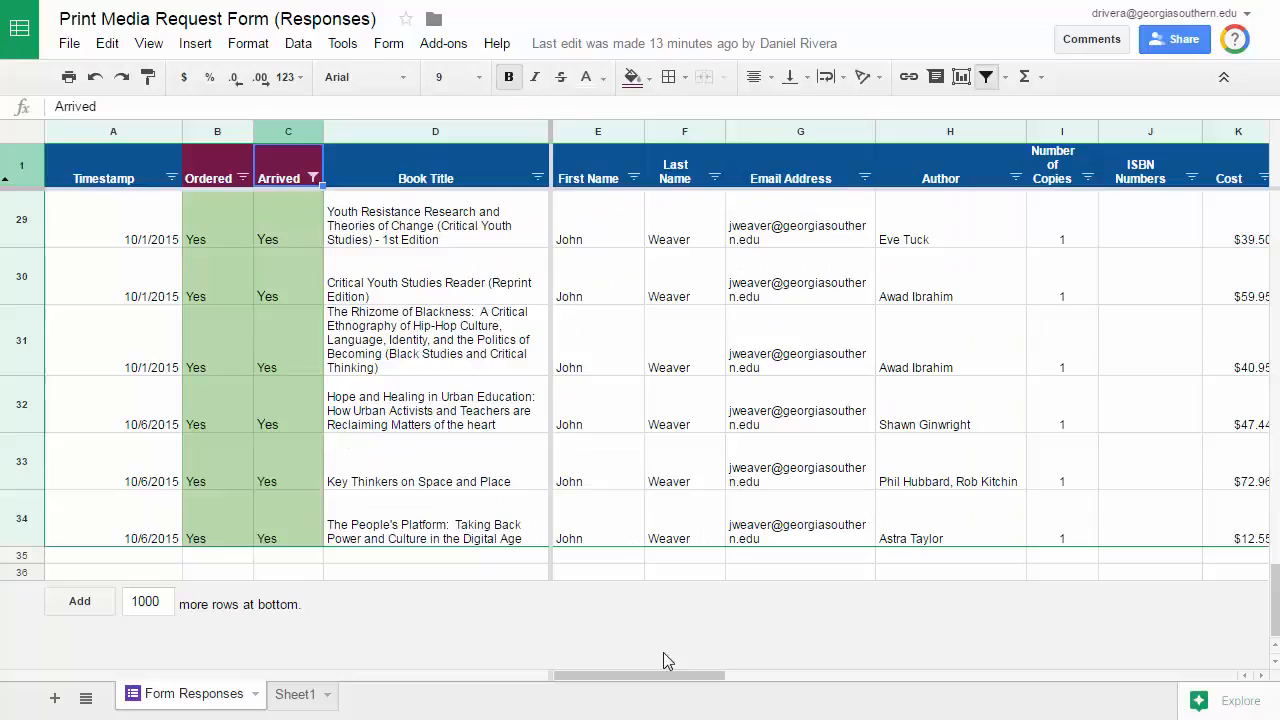
Step: Look over the template send status columns, browse the store of available add-ons and close it
mouse_move(648, 676)
mouse_down()
mouse_move(1177, 671)
mouse_move(640, 670)
mouse_up()
drag(709, 676, 1017, 679)
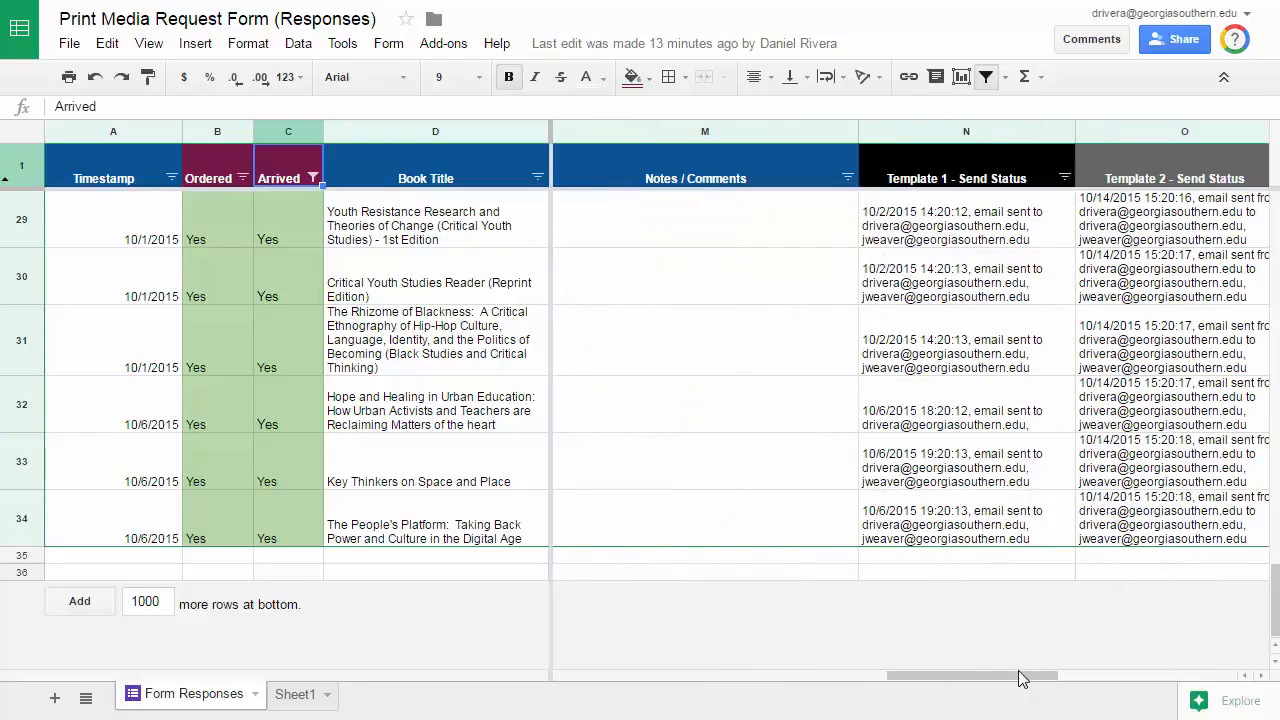
click(440, 43)
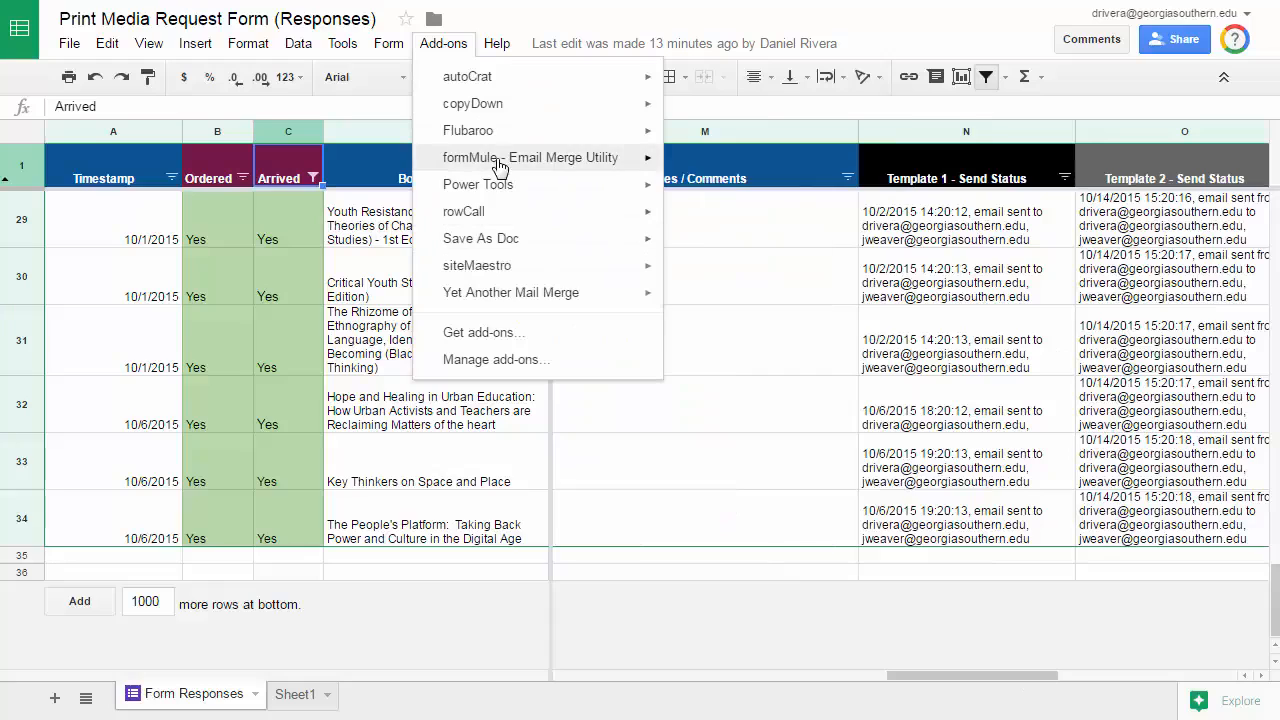
click(521, 336)
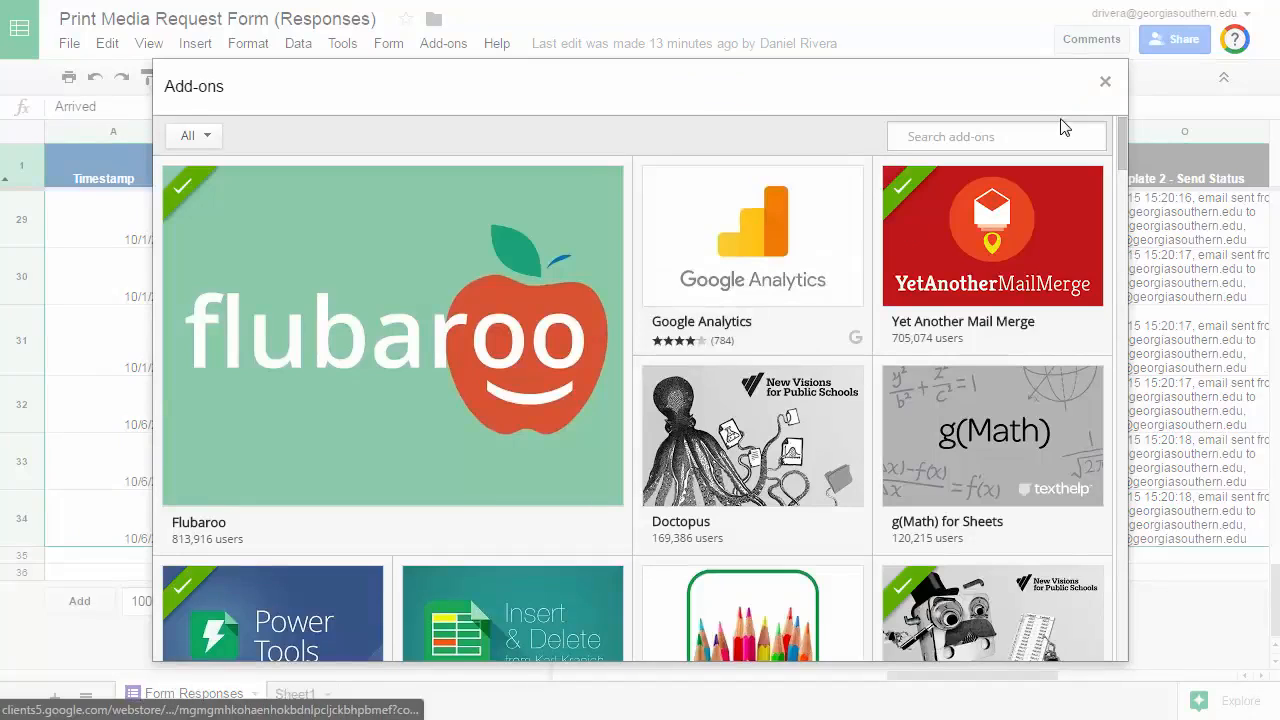
click(1105, 82)
Step: Launch formMule's source data and merge type setup and advance through the send conditions to the template editor
click(443, 43)
mouse_move(530, 160)
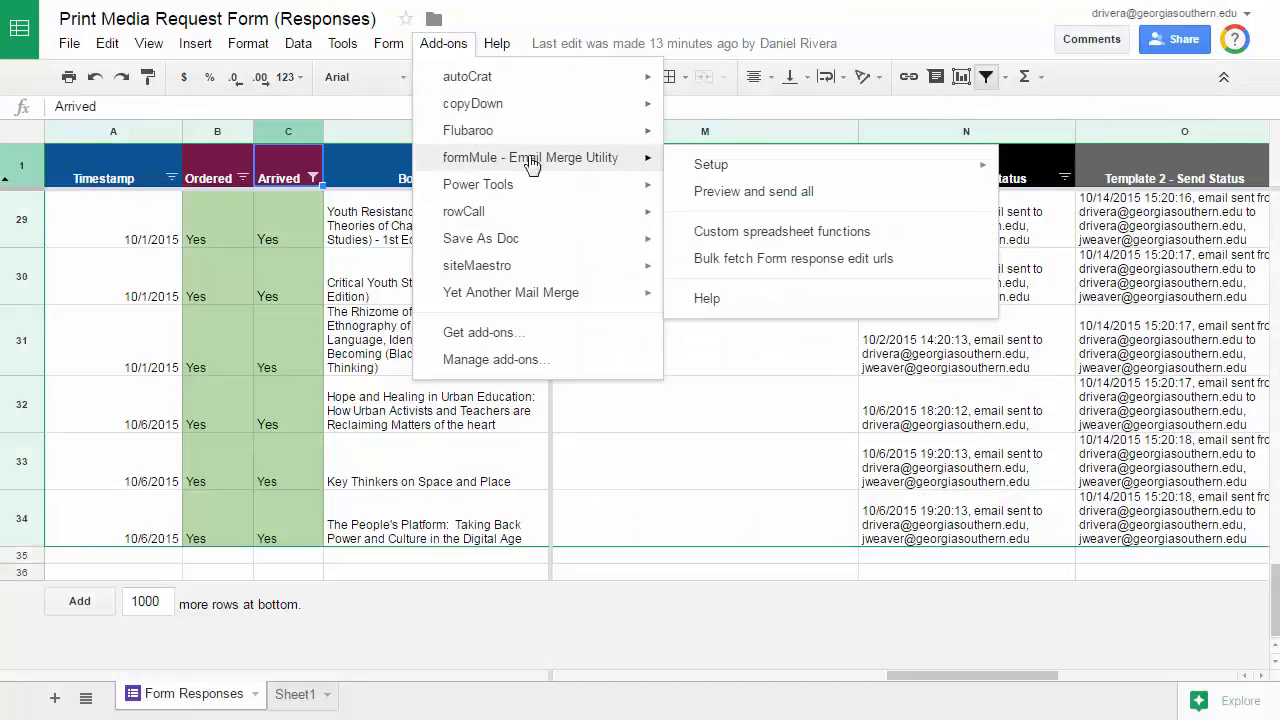
mouse_move(779, 165)
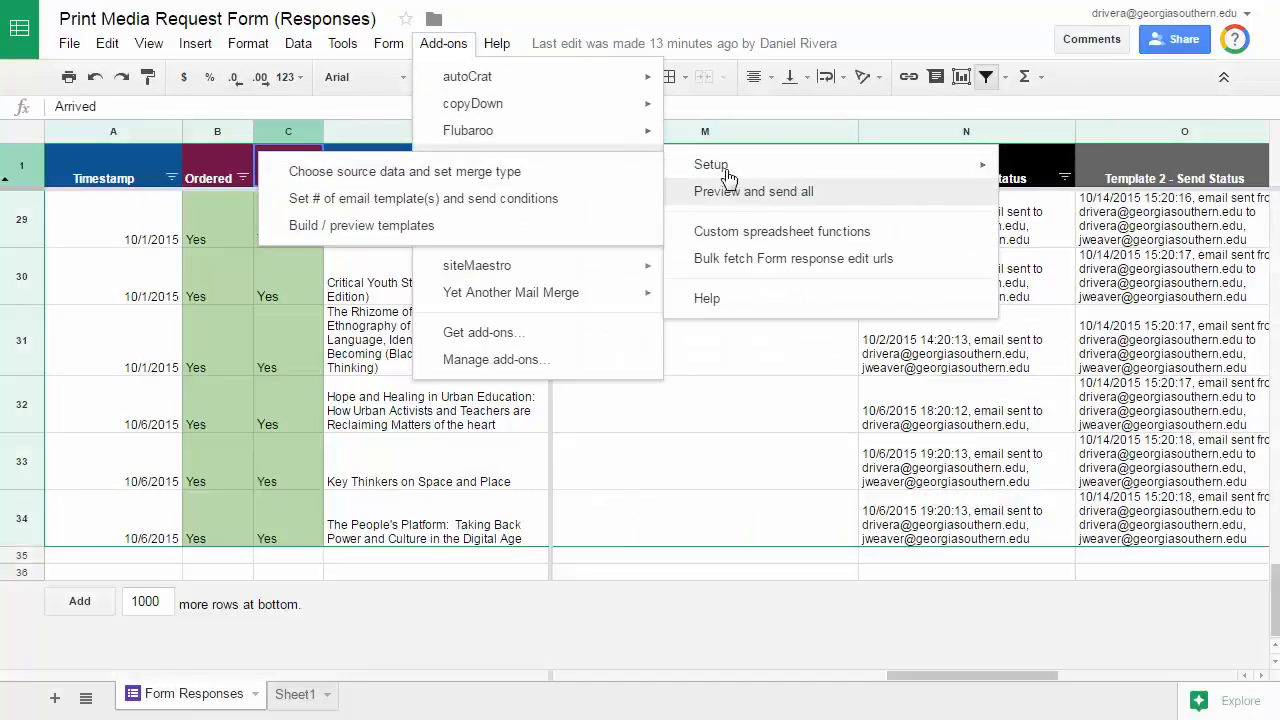
mouse_move(538, 137)
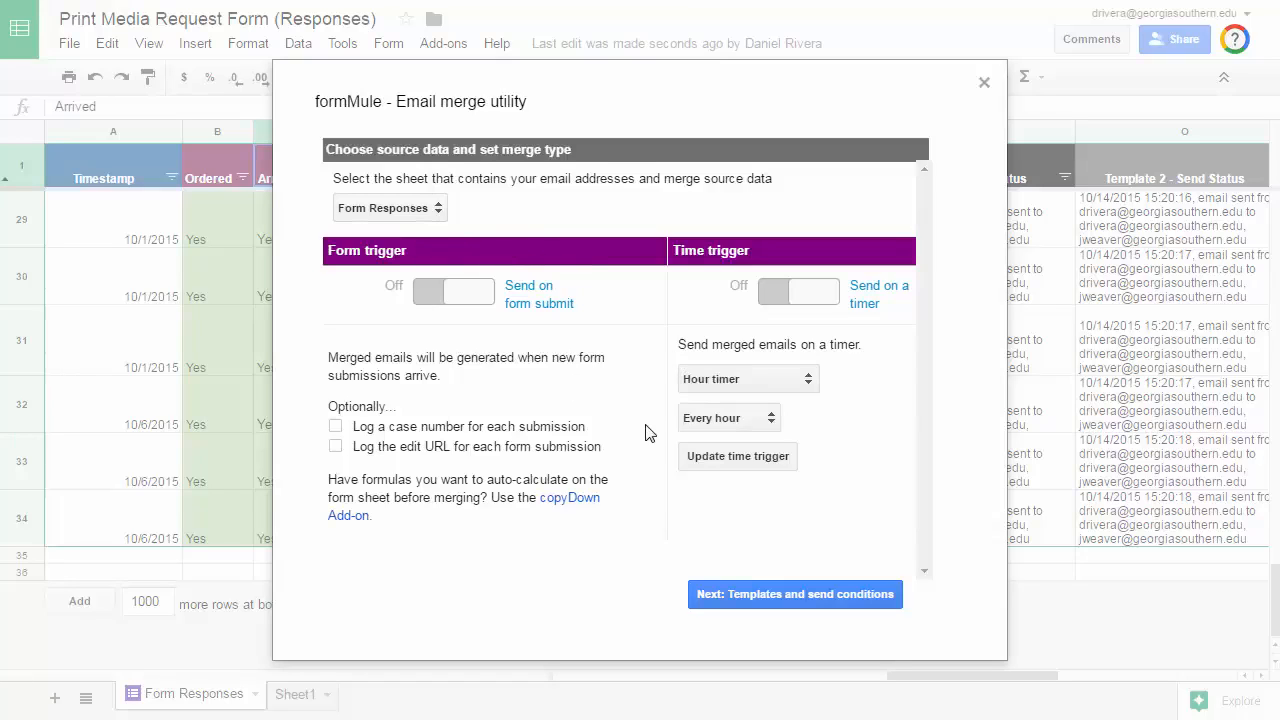
click(797, 597)
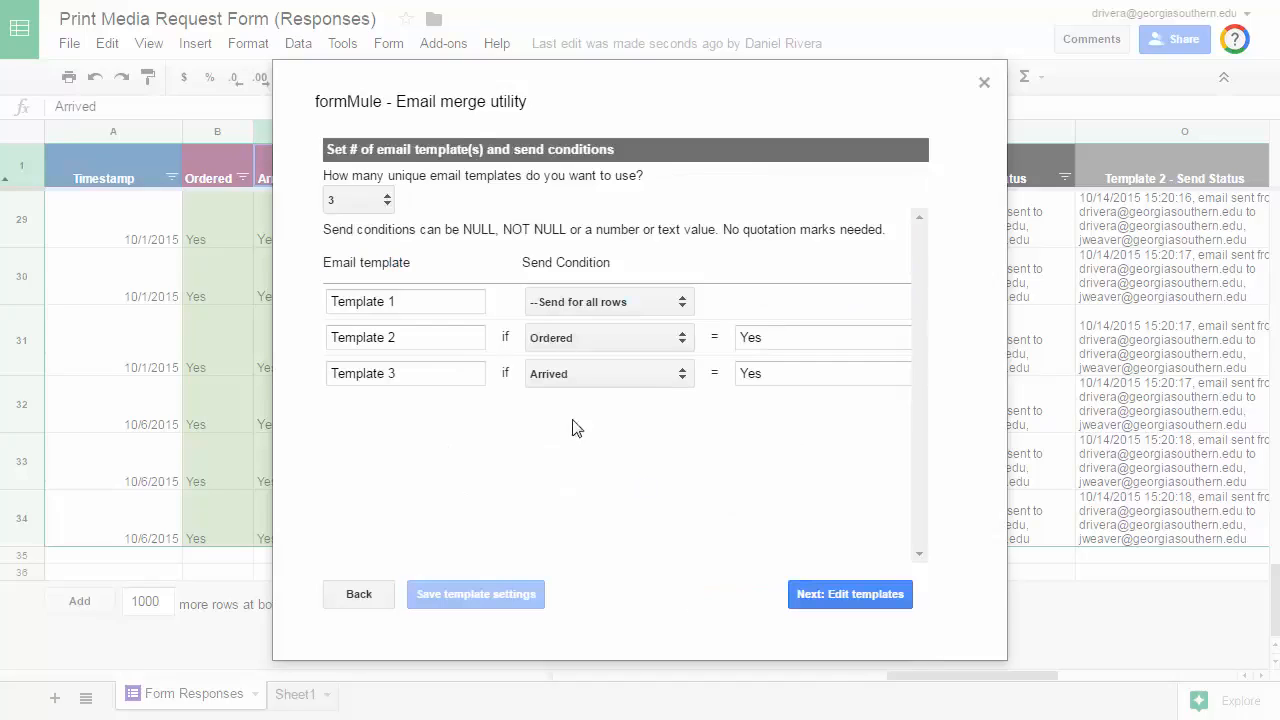
click(774, 608)
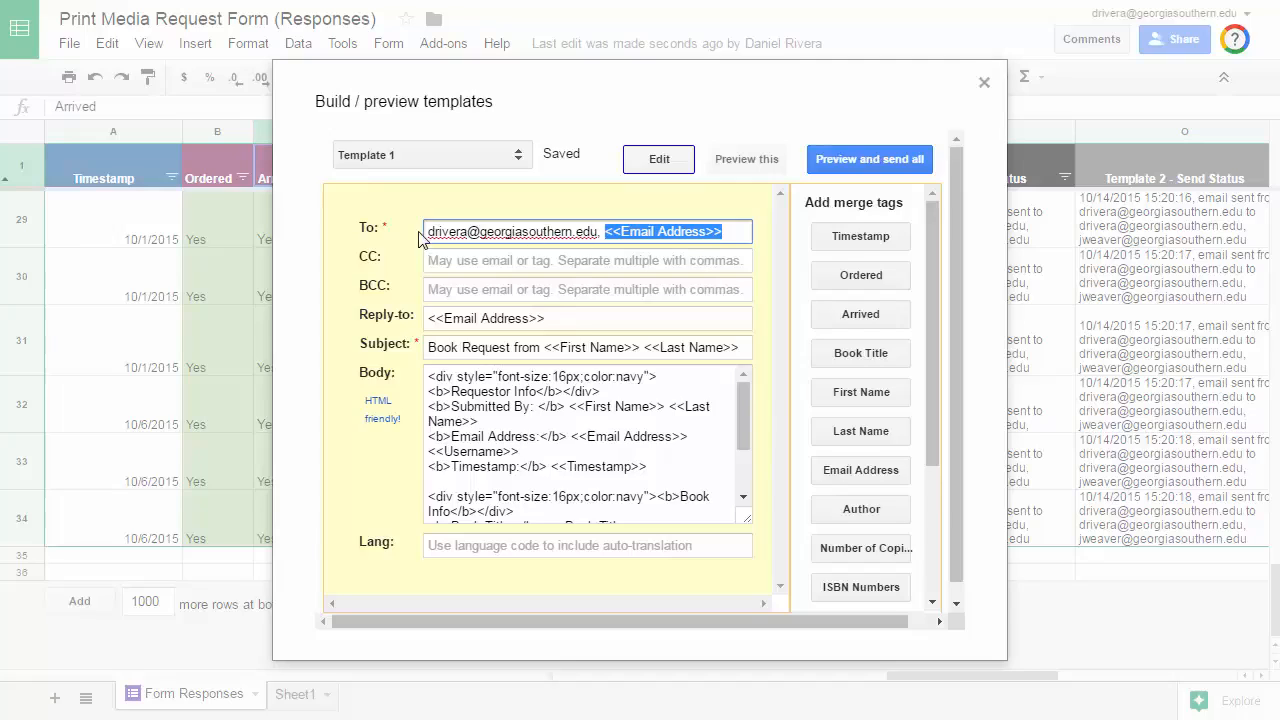
Step: Replace the merge tag after the address in Template 1's To field with the Email Address tag, separated by a comma
click(599, 232)
text(,)
drag(722, 232, 604, 232)
click(732, 232)
drag(739, 231, 604, 232)
mouse_move(932, 410)
mouse_down()
mouse_move(931, 525)
mouse_move(922, 400)
mouse_up()
shift+click(603, 225)
key(BackSpace)
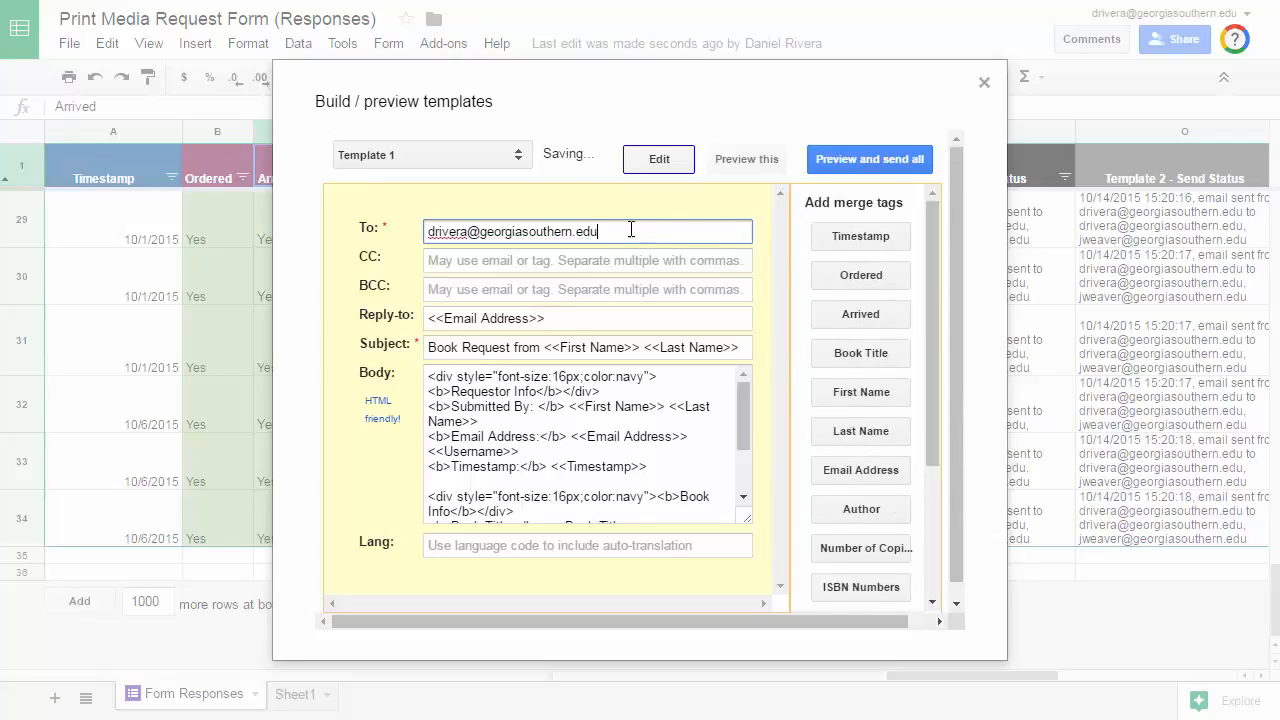
text(,)
click(861, 470)
Step: Replace the Email Address tag in Template 1's Reply-to field with "no-reply" in quotation marks
click(574, 320)
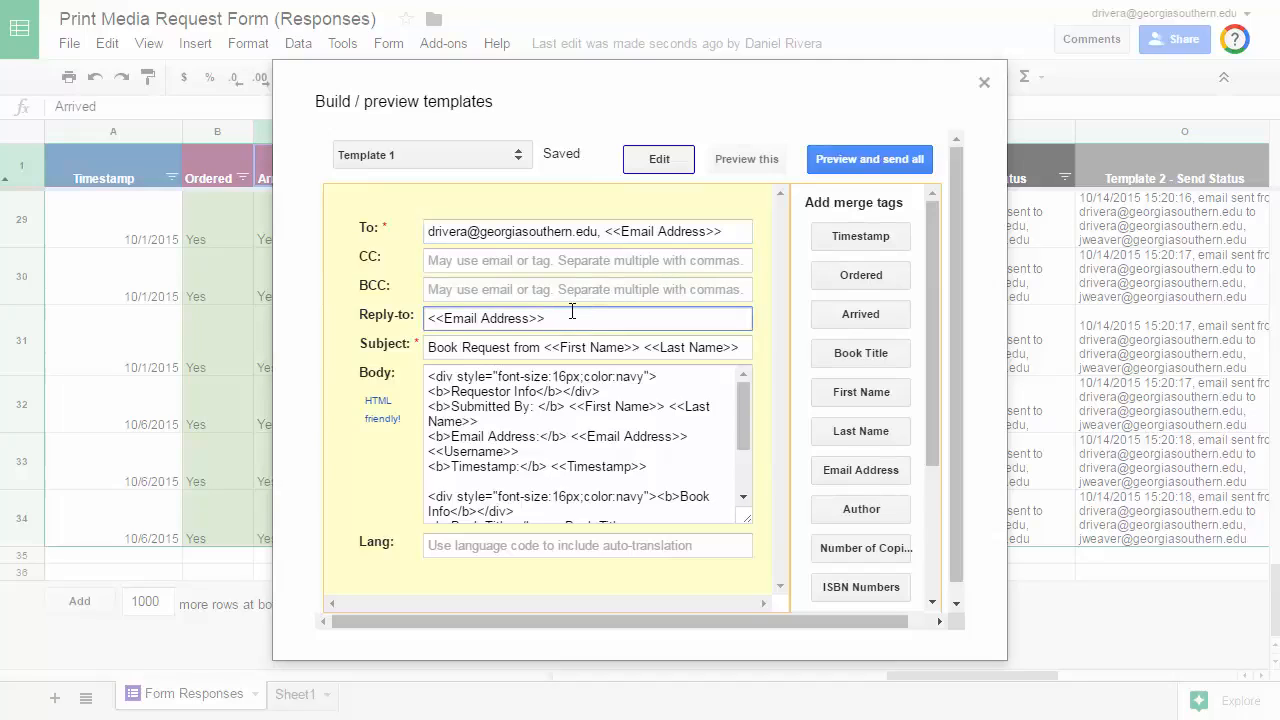
drag(572, 313, 404, 309)
key(BackSpace)
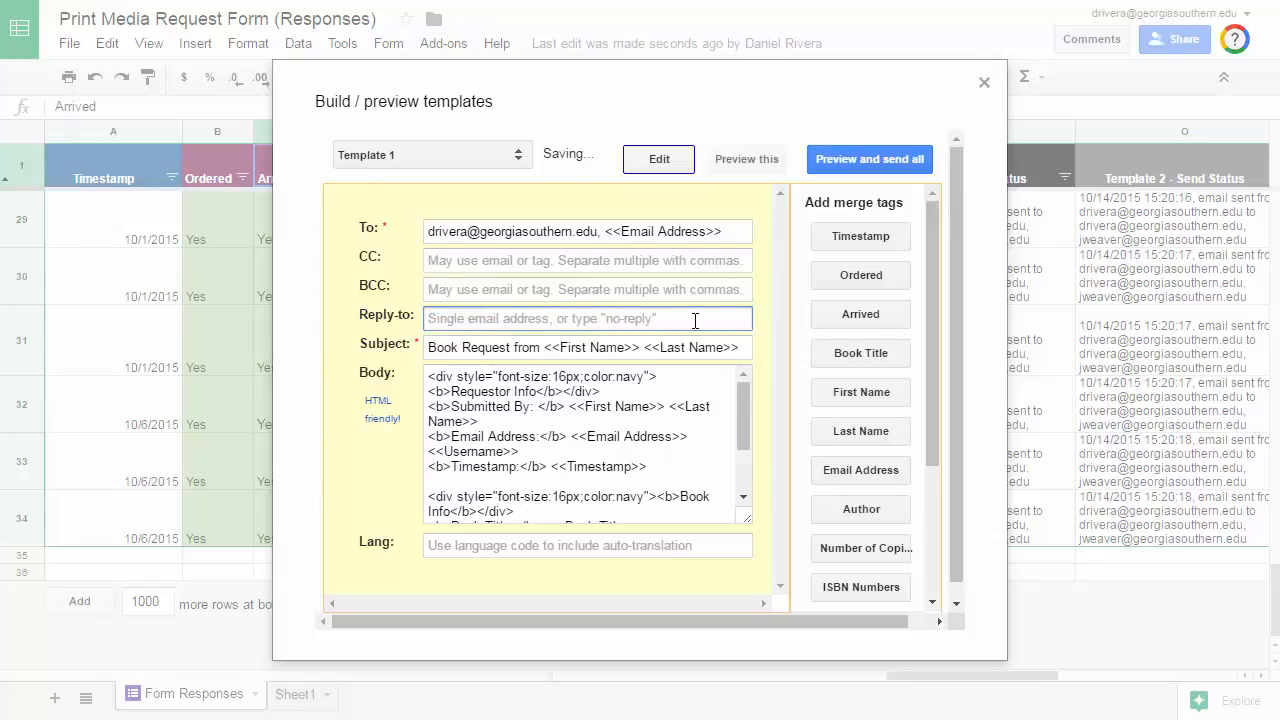
text("no-repl)
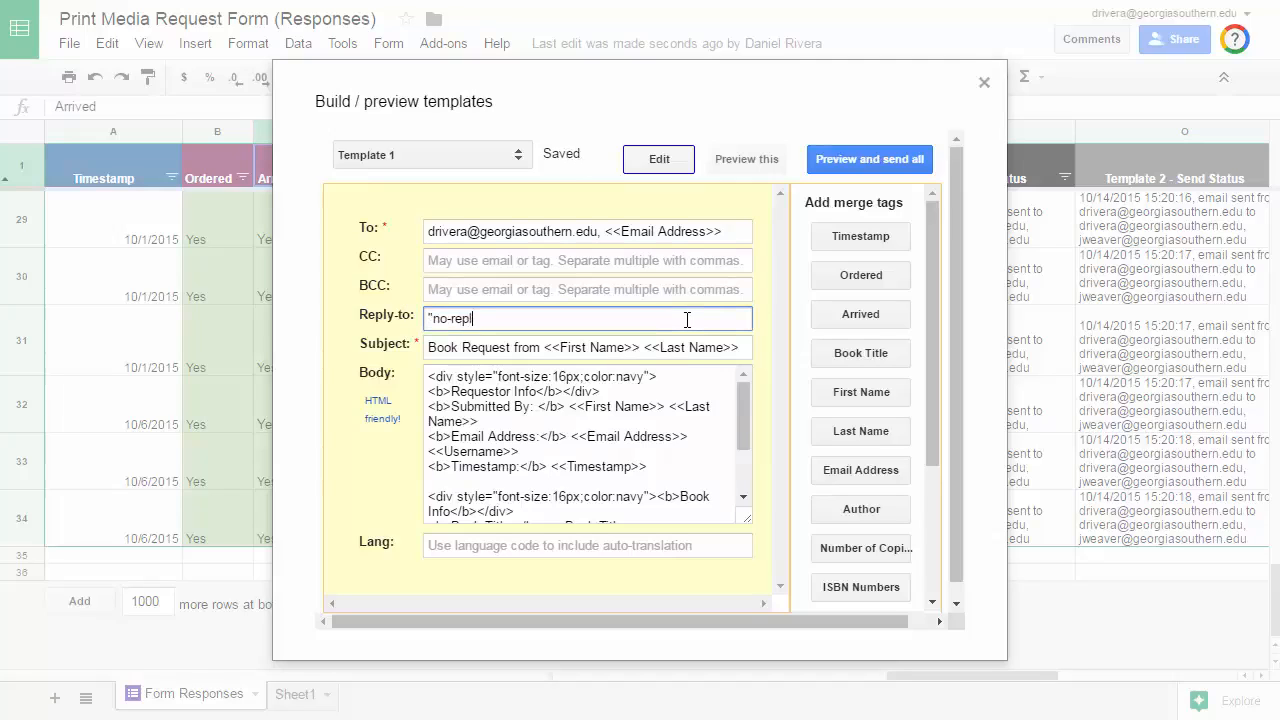
text(y")
Step: Preview Template 1 to examine how its HTML body is rendered
click(450, 368)
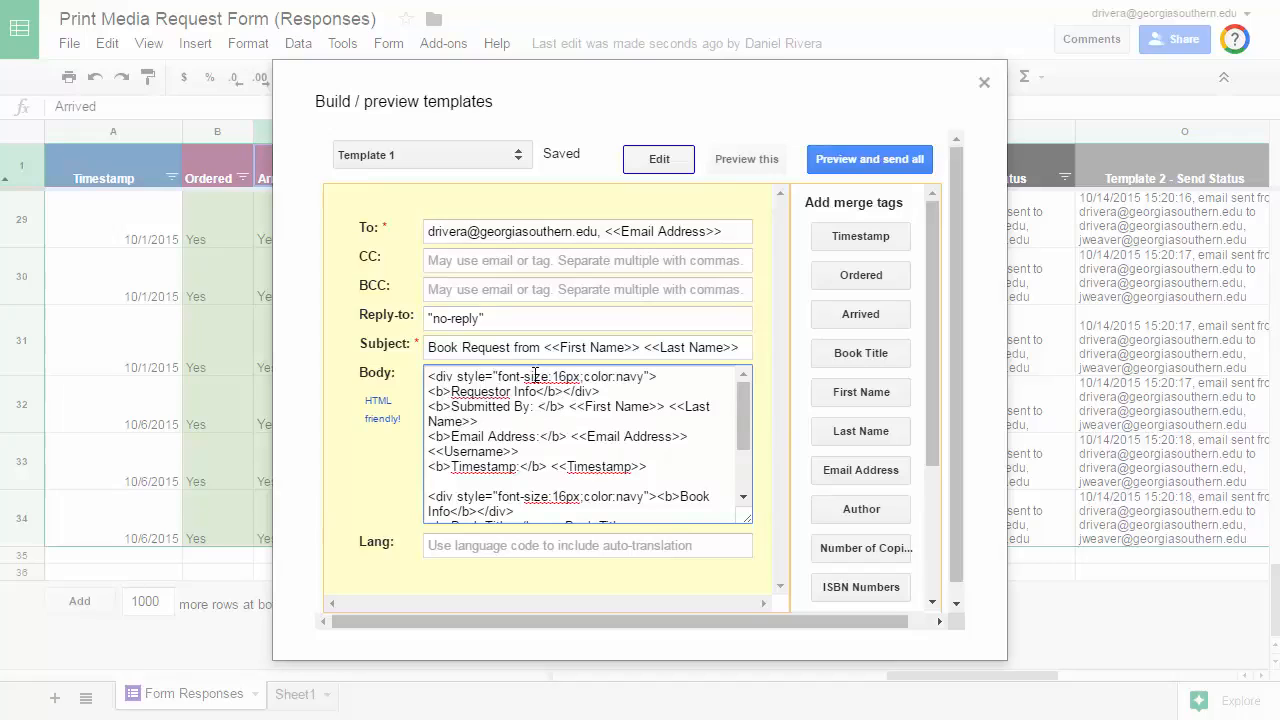
click(740, 160)
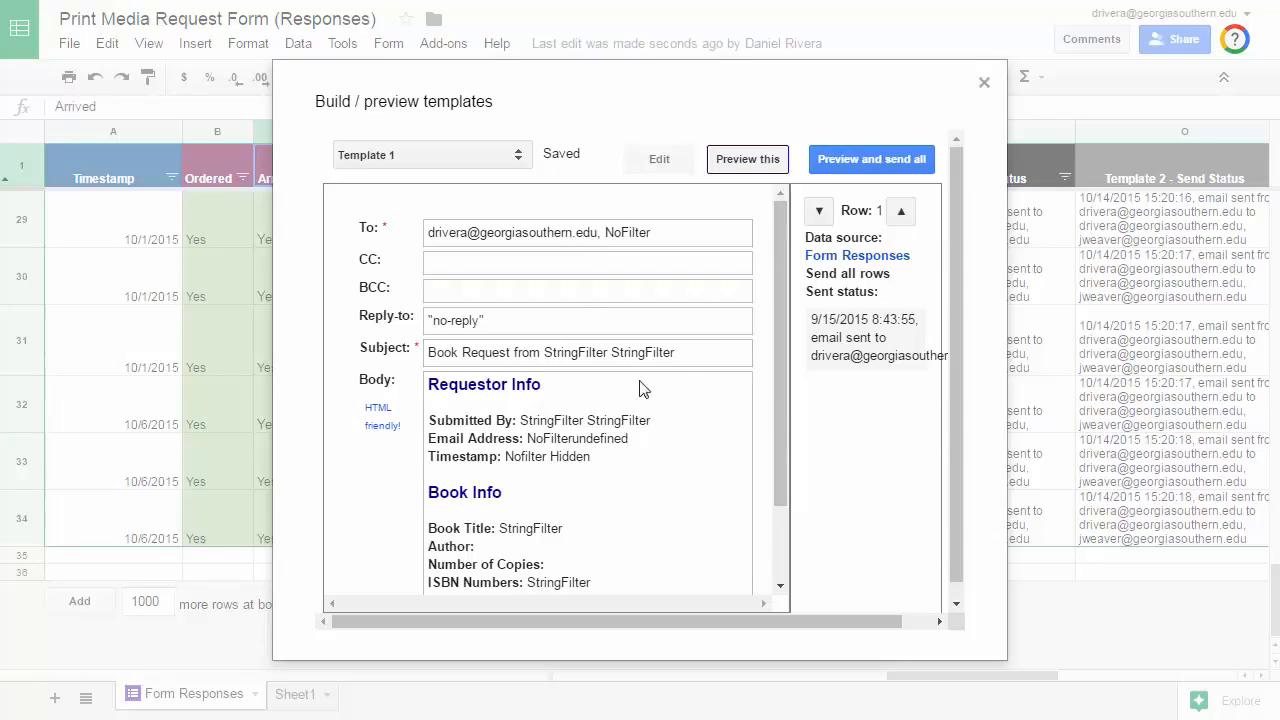
click(512, 391)
Step: Add the line "First Name: <<First Name>>" below the Timestamp line in Template 1's body and preview the email
drag(746, 398, 740, 420)
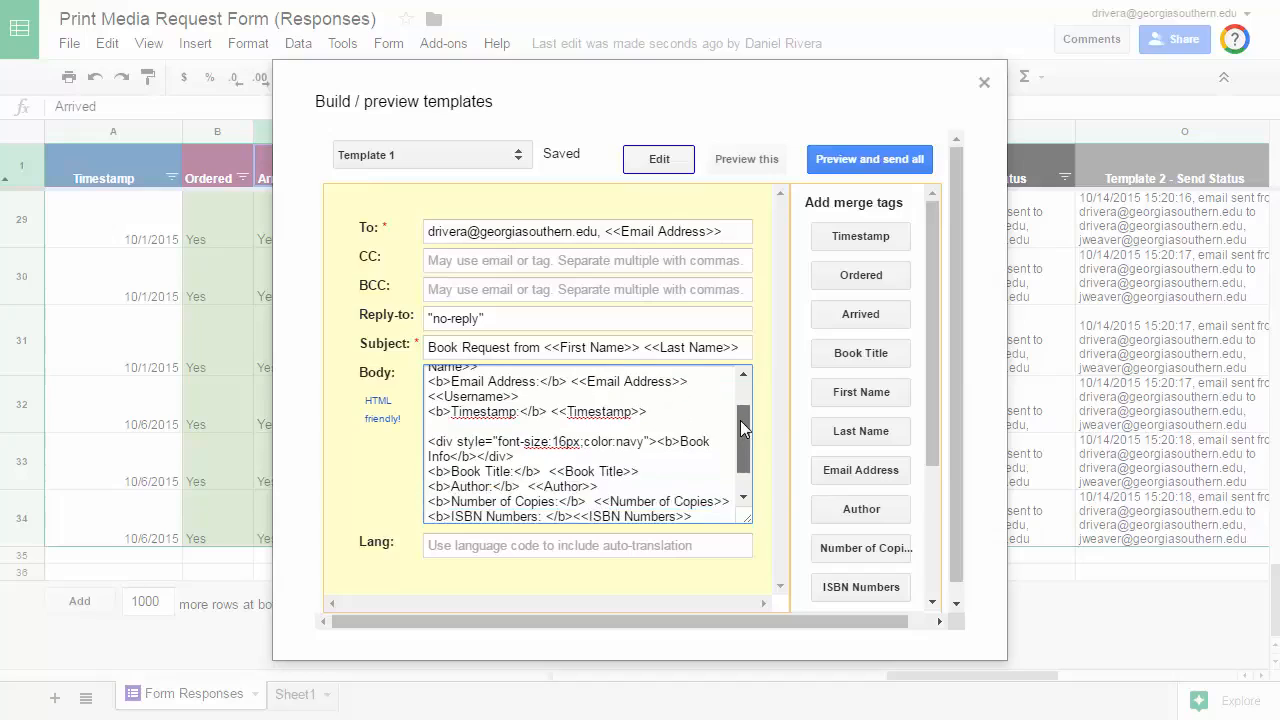
click(656, 409)
key(Return)
key(Return)
scroll(672, 417, up, 1)
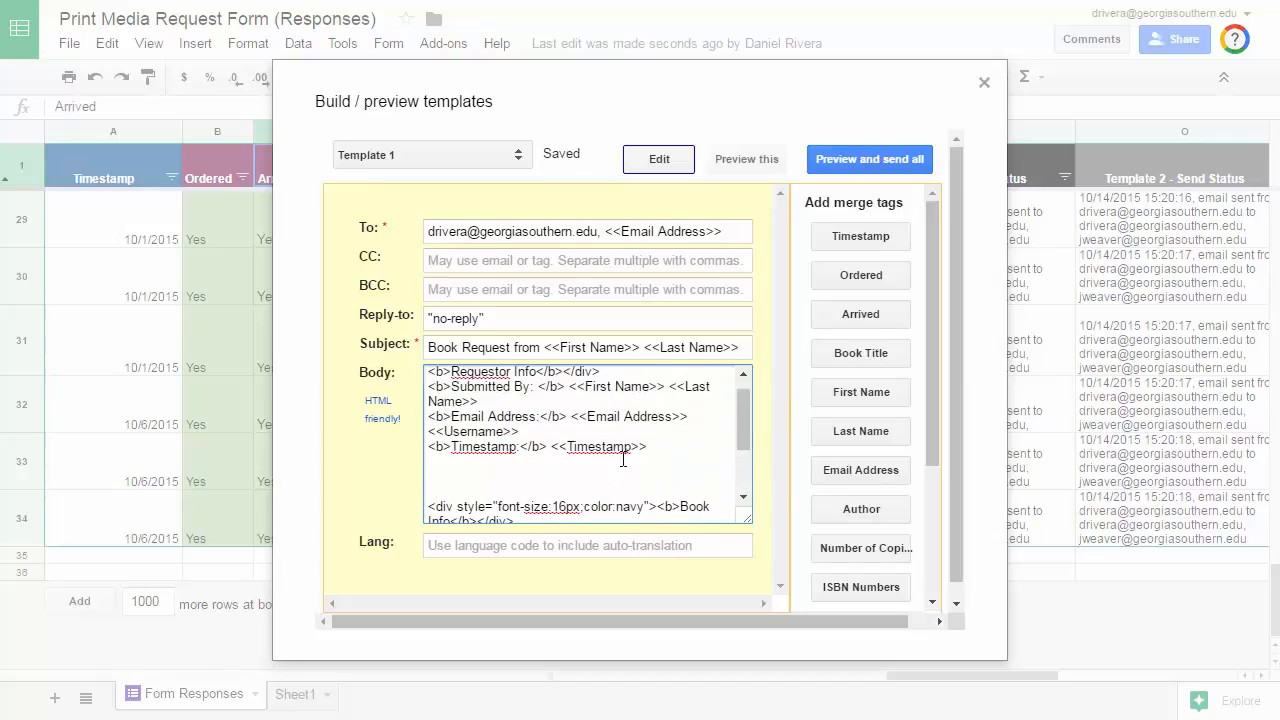
click(862, 395)
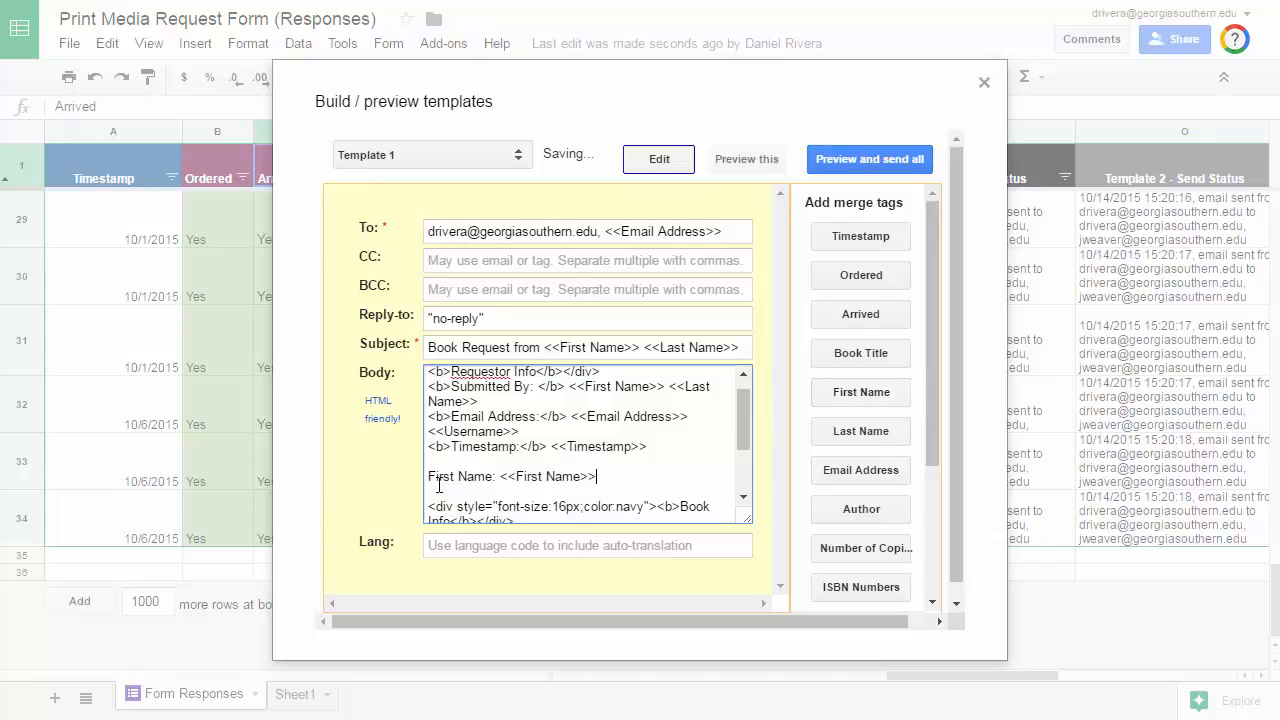
drag(429, 476, 512, 477)
click(561, 476)
click(766, 168)
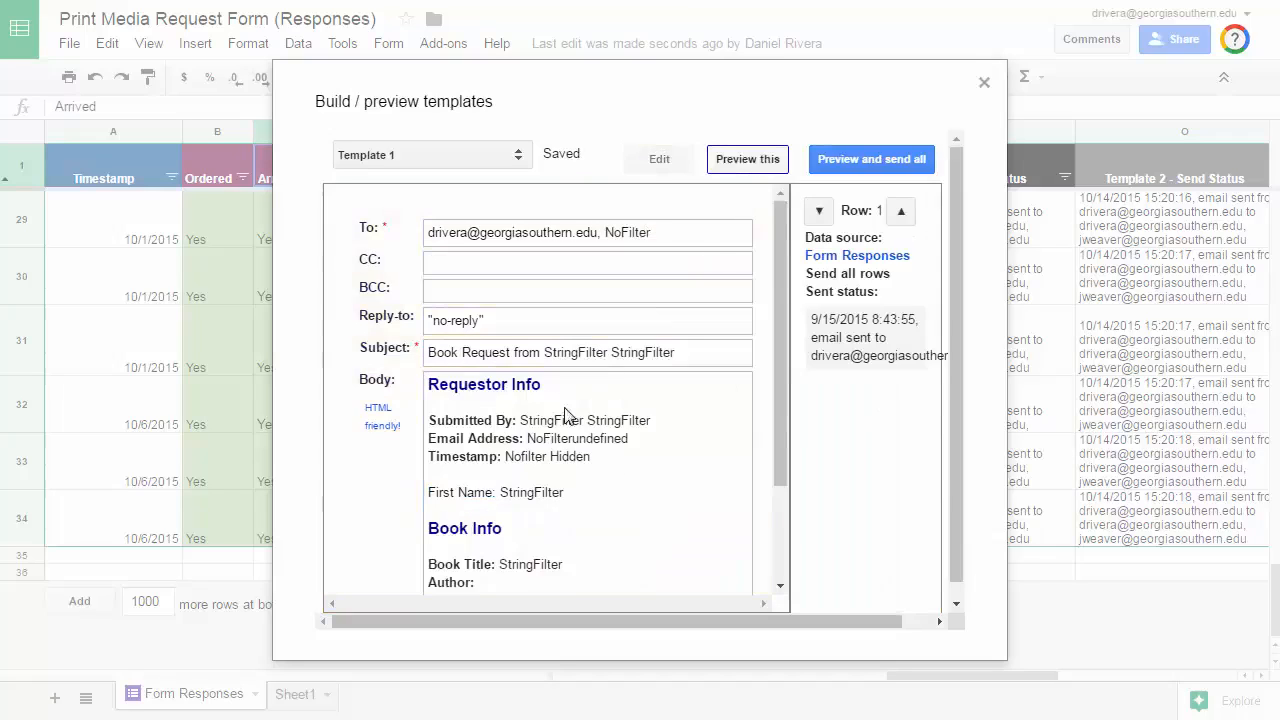
Step: Return to editing Template 1 and delete the added First Name line with its extra blank lines
click(662, 164)
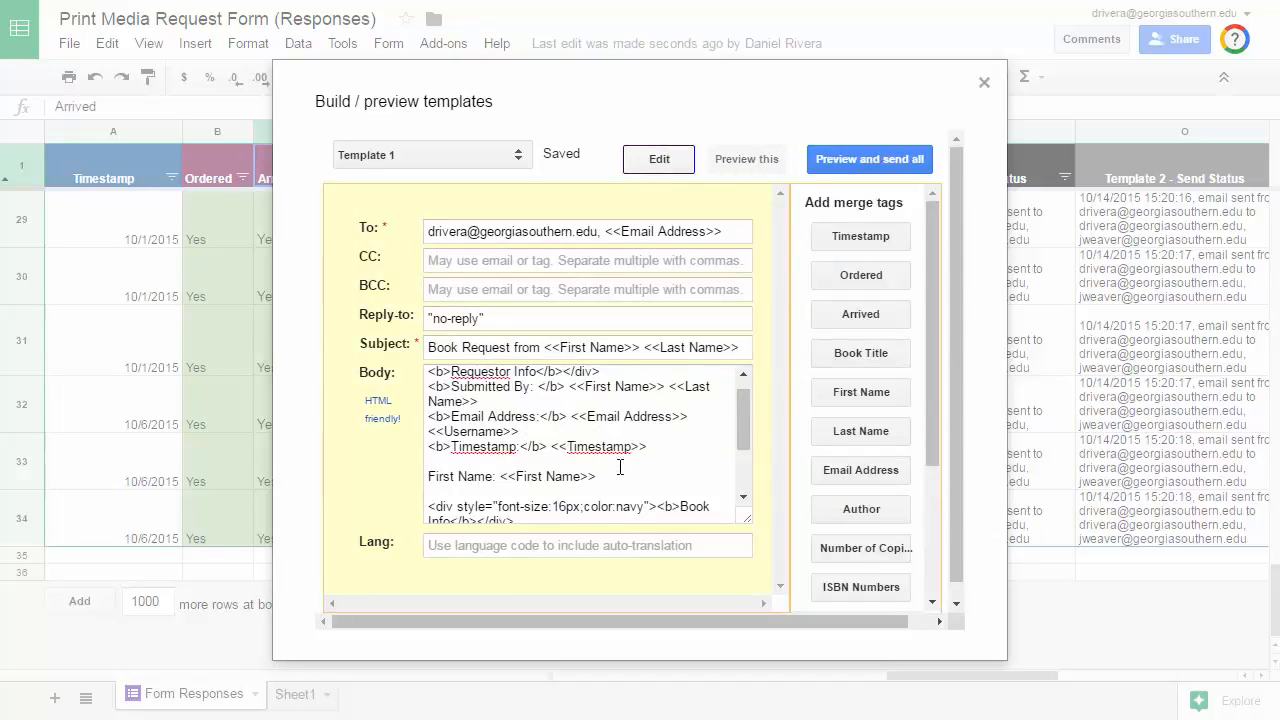
drag(597, 476, 434, 478)
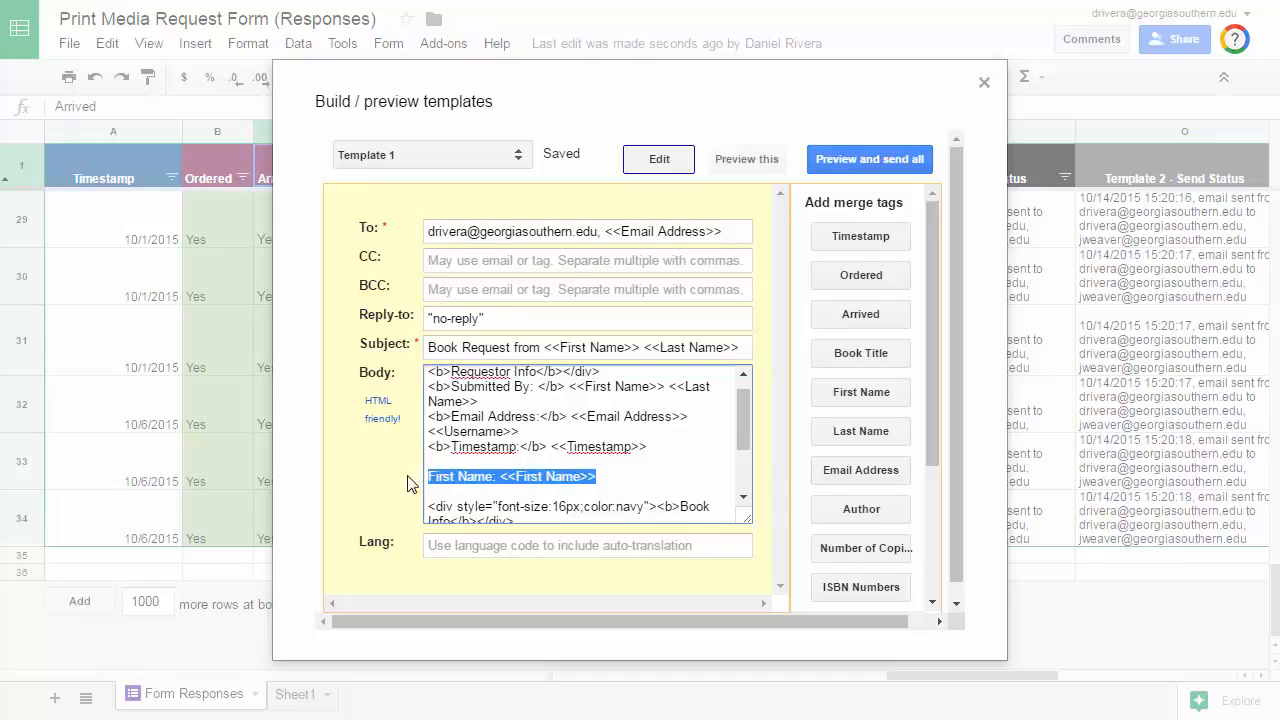
key(BackSpace)
key(BackSpace)
key(BackSpace)
Step: Review the rest of Template 1's body and preview the merged email for row 2
scroll(698, 444, down, 3)
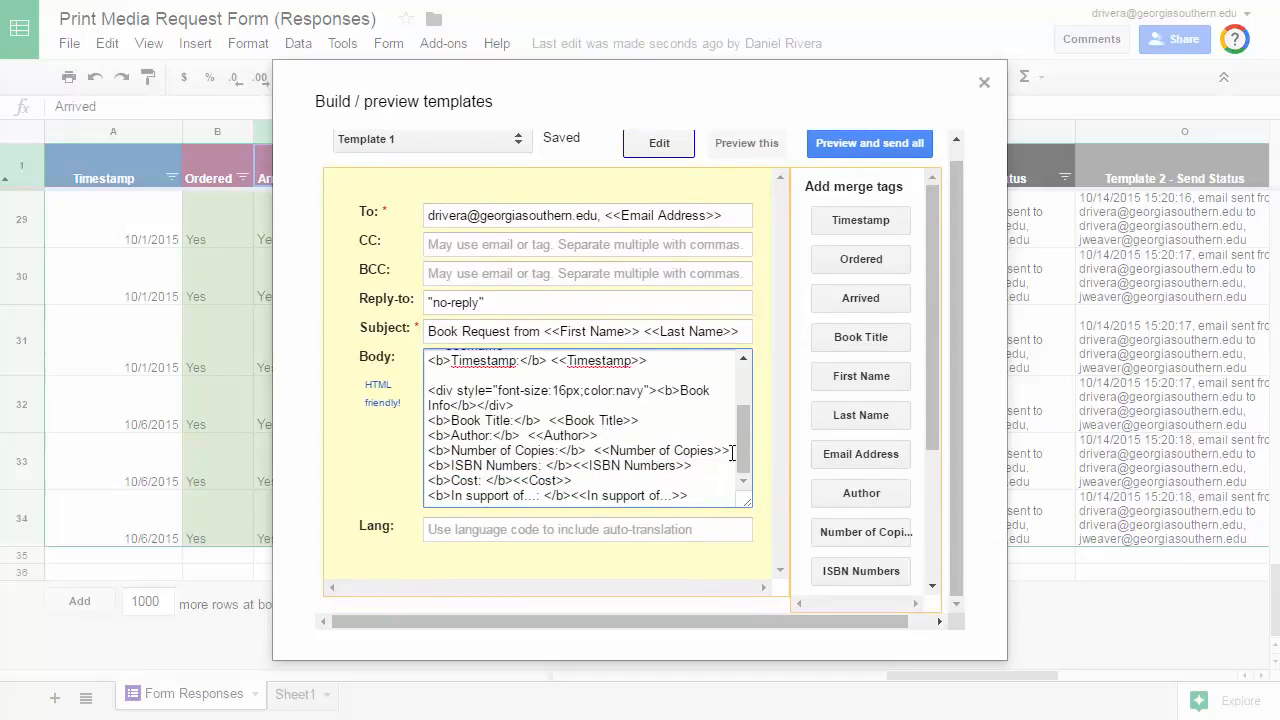
scroll(698, 444, up, 3)
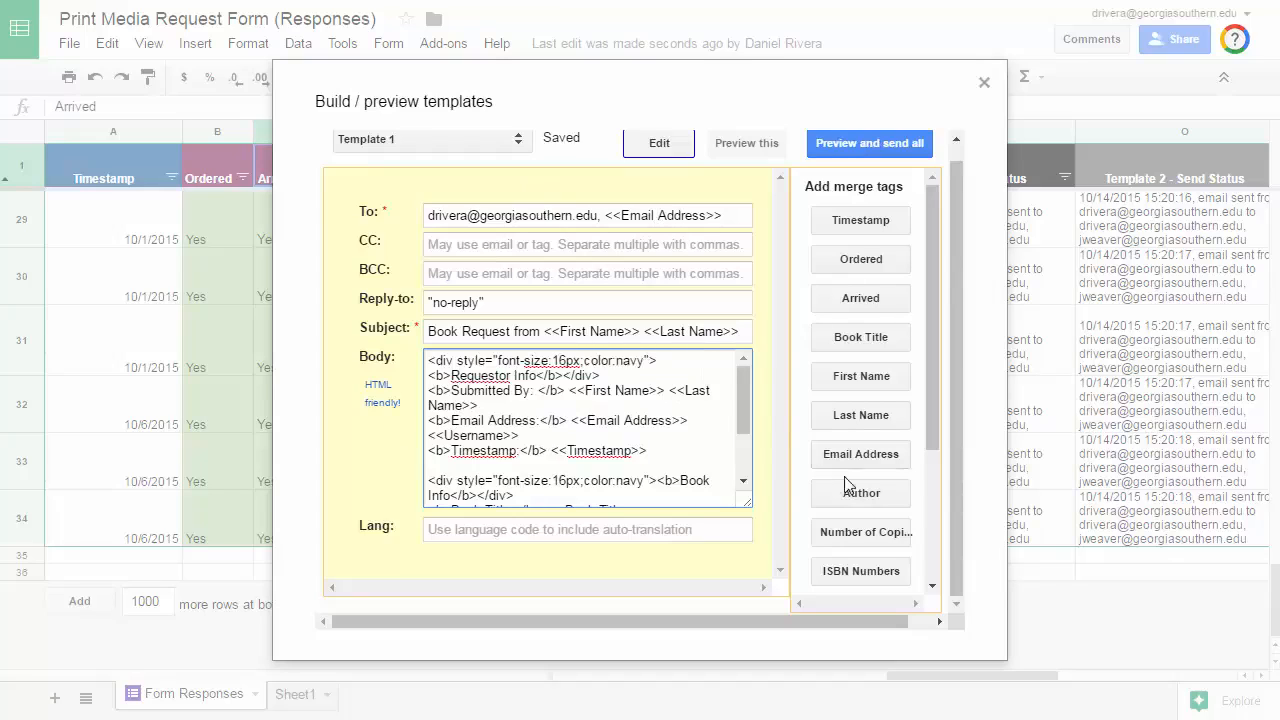
drag(743, 376, 747, 434)
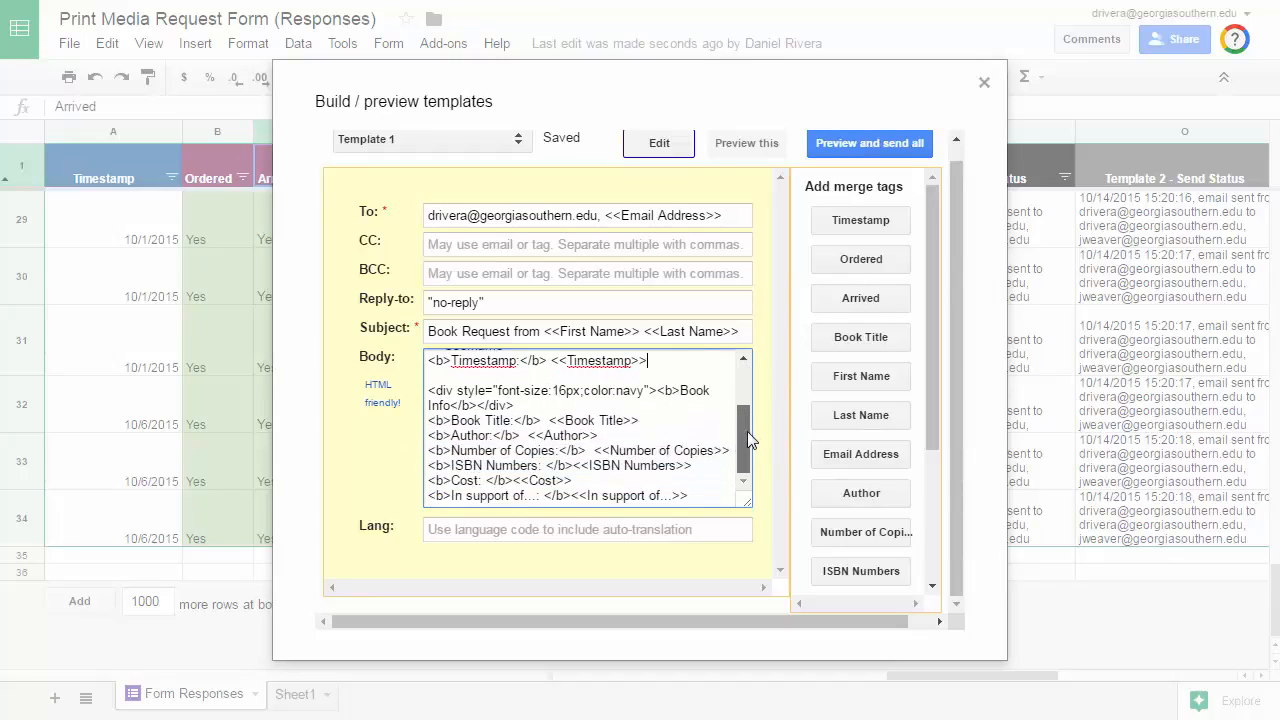
click(740, 150)
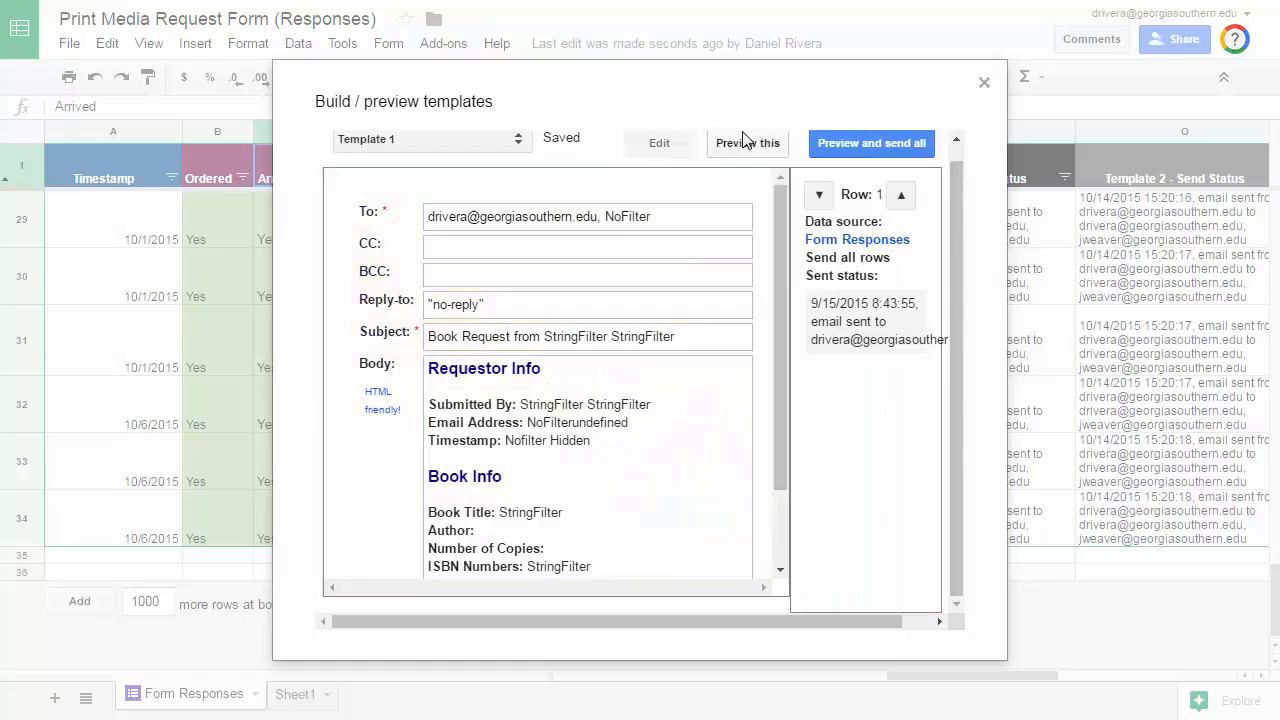
click(901, 196)
scroll(790, 517, down, 1)
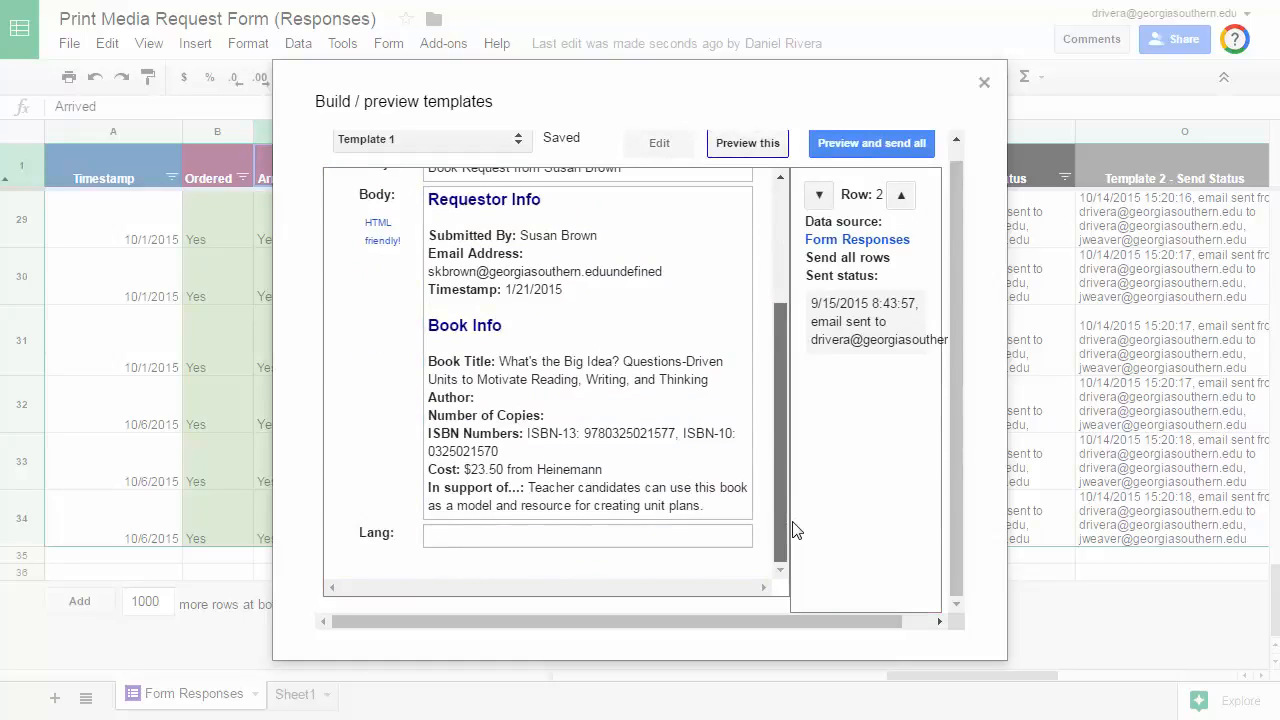
Step: Return to the template editor and examine the recipients, subject and body of Template 2 and Template 3
click(662, 146)
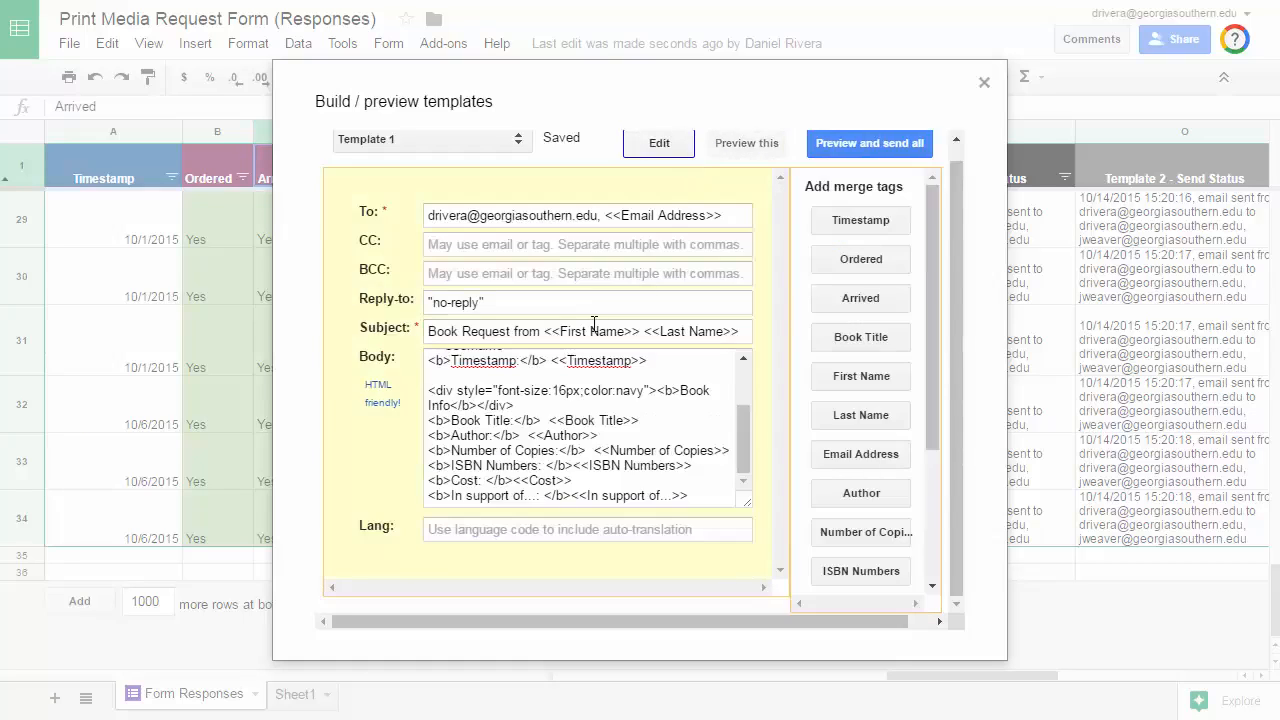
click(440, 139)
click(430, 160)
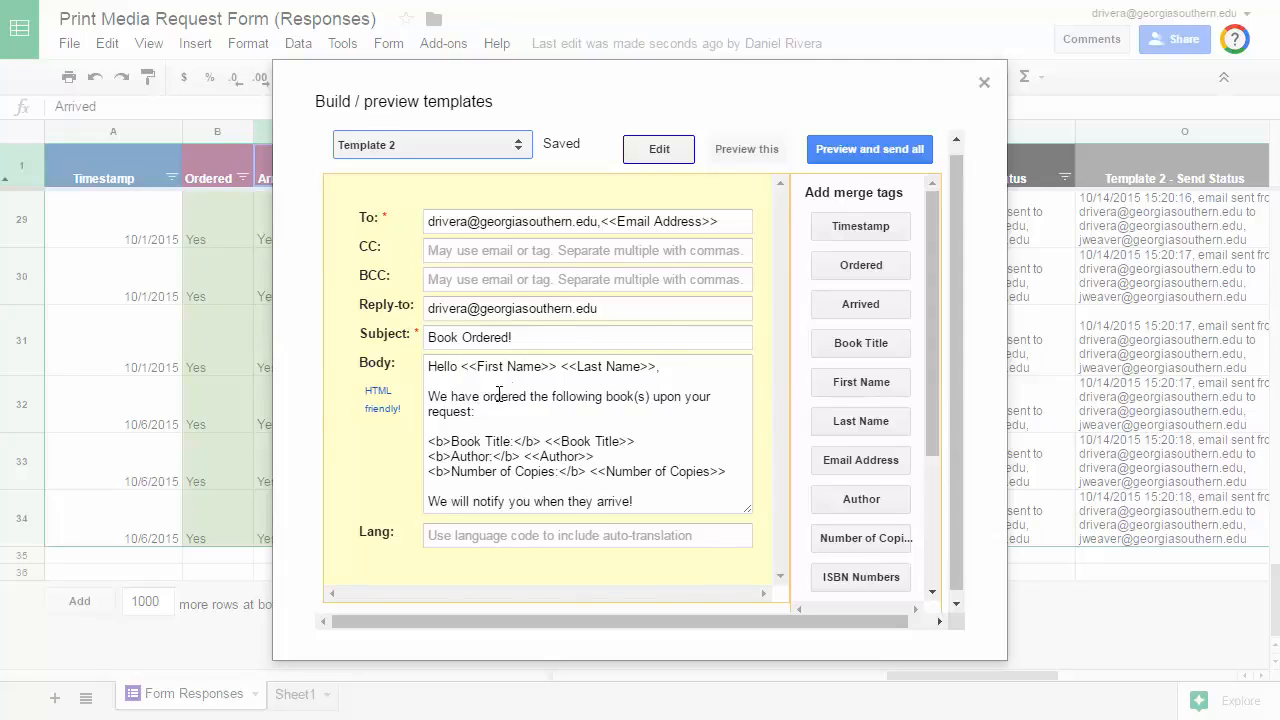
click(527, 425)
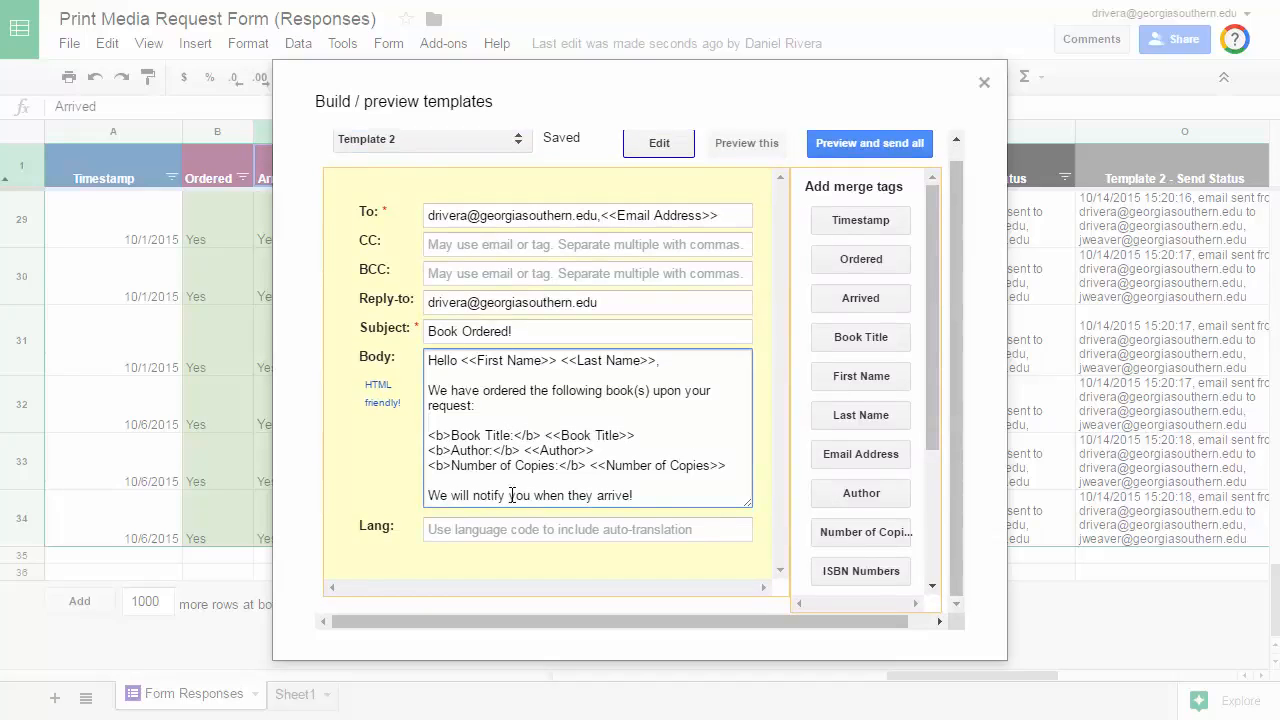
click(430, 139)
click(415, 194)
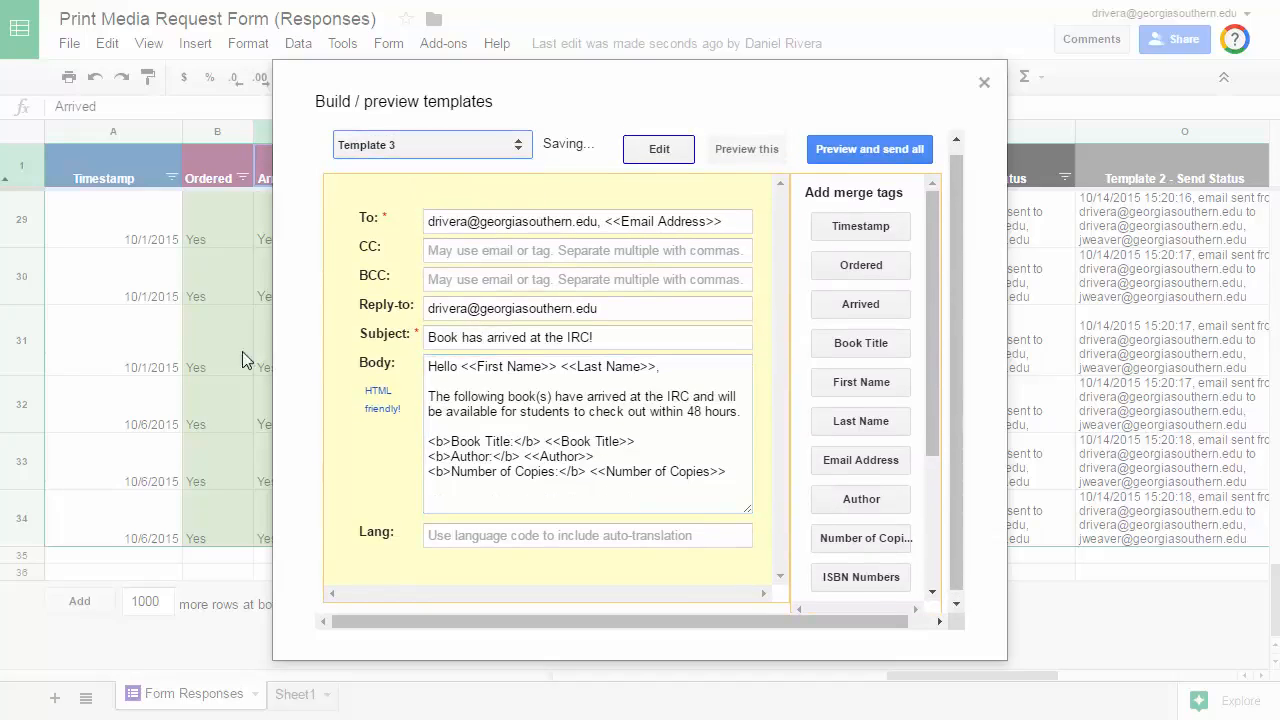
Step: Preview all emails formMule would send and cancel without sending them
drag(376, 101, 480, 101)
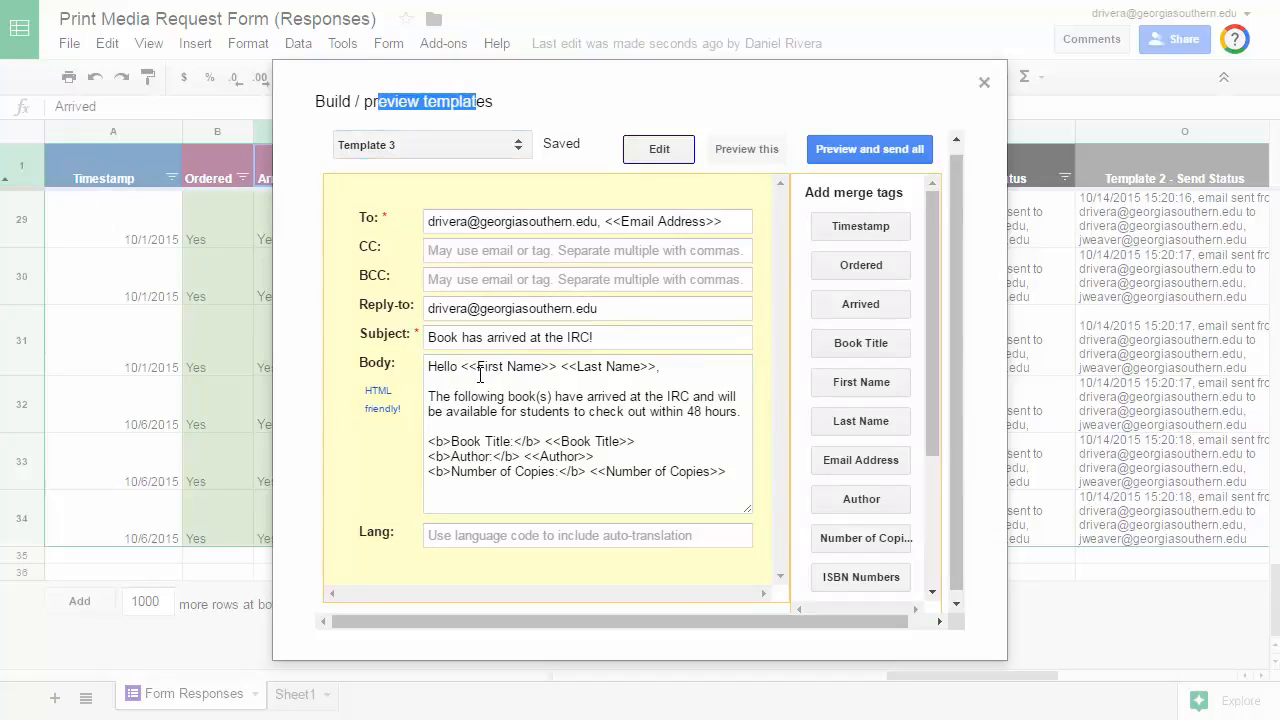
click(858, 149)
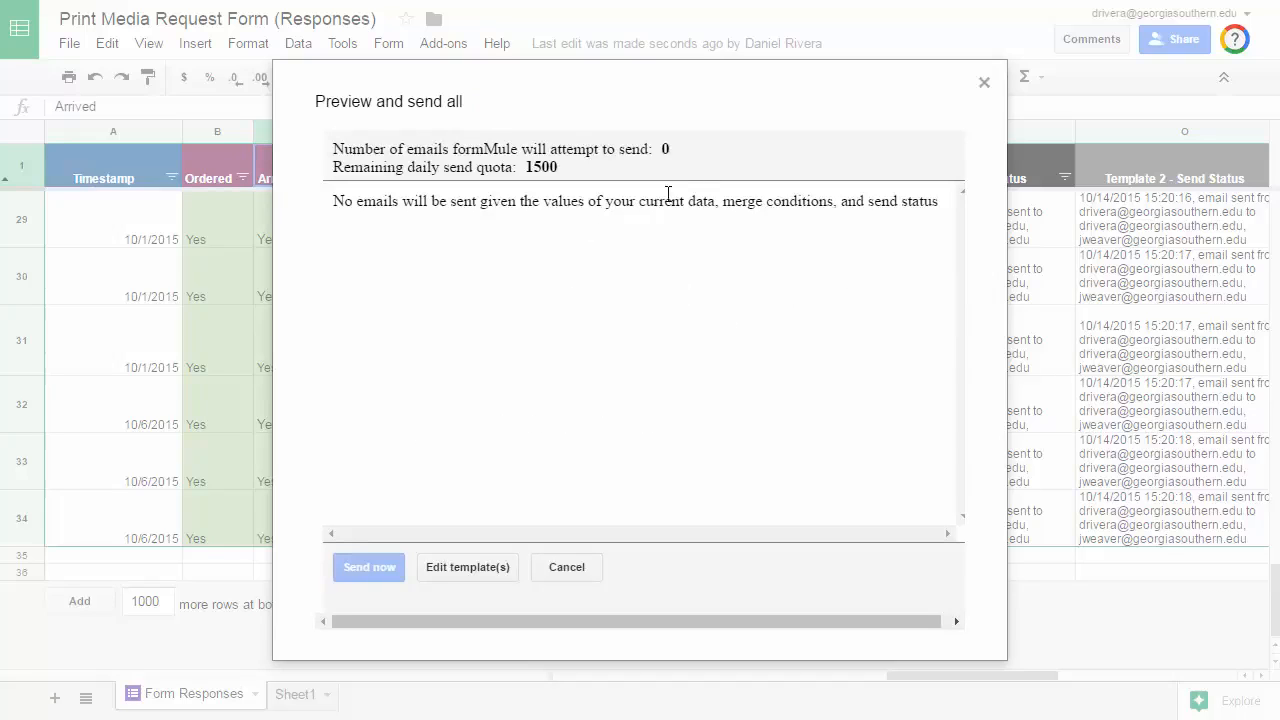
click(566, 567)
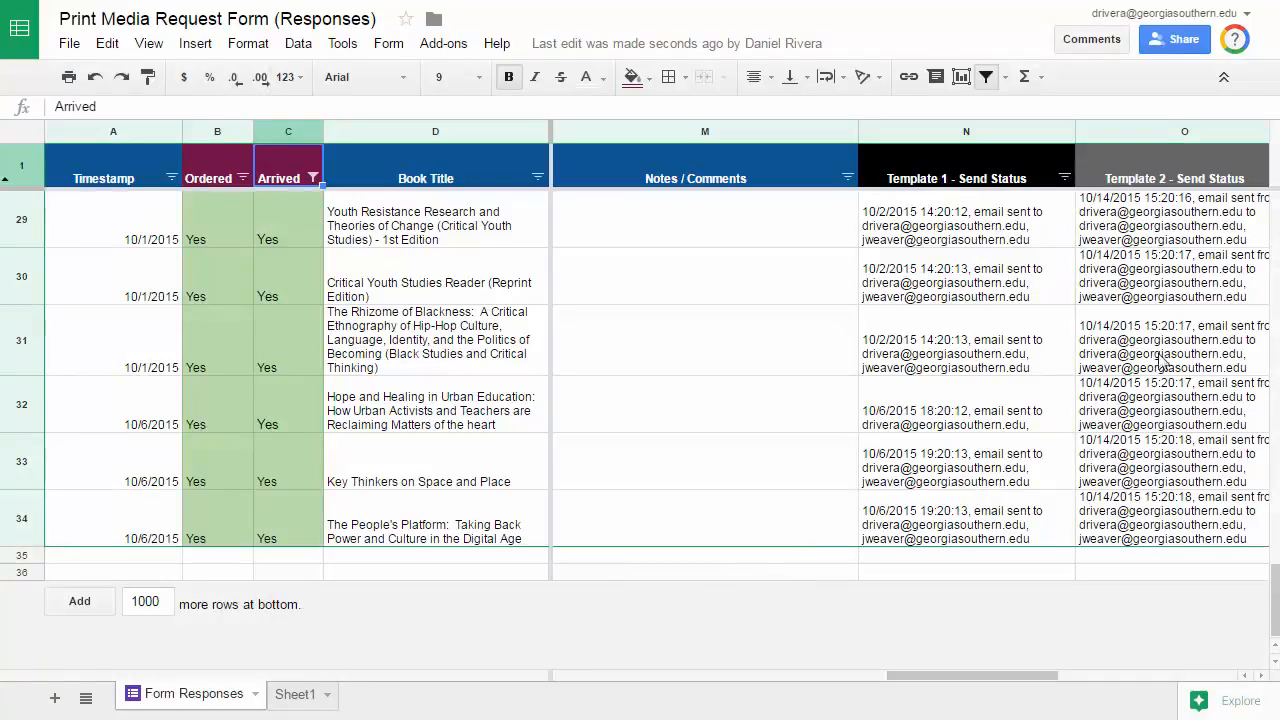
Step: Examine the send status entries for Templates 1, 2 and 3 in the response rows
click(995, 230)
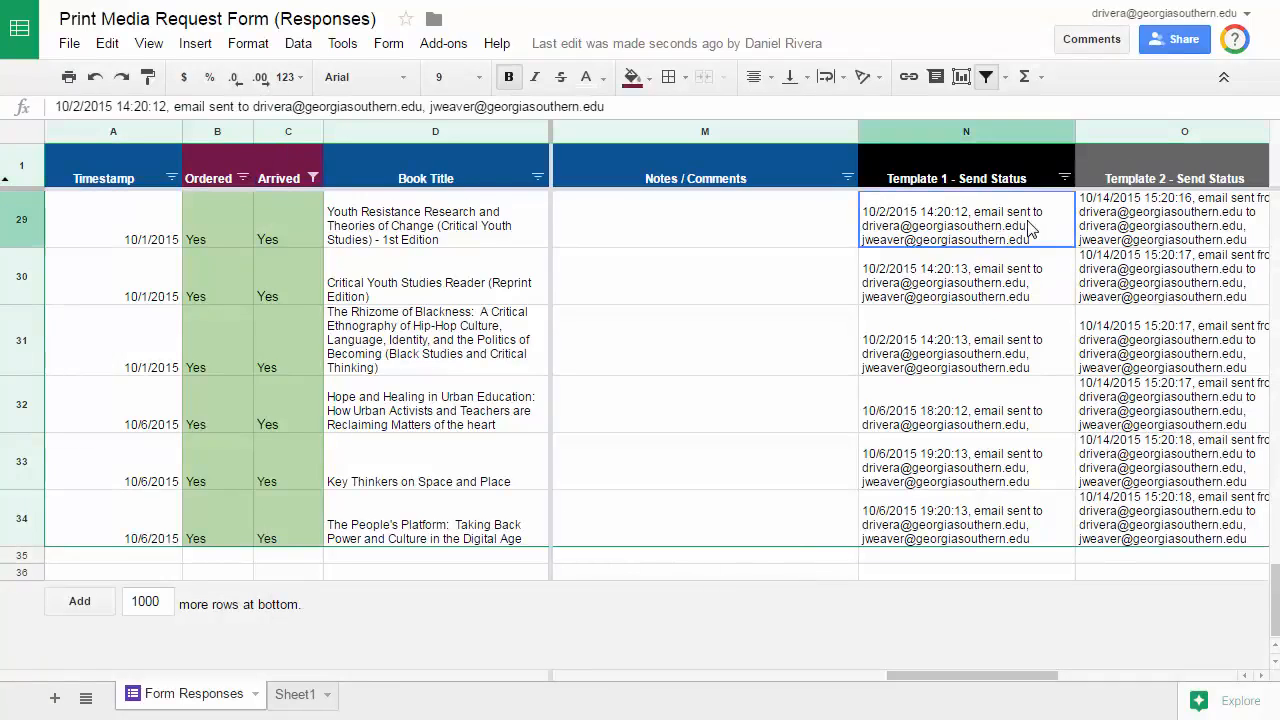
drag(955, 680, 987, 678)
key(Down)
key(Down)
key(Down)
key(Right)
key(Right)
scroll(858, 224, left, 1)
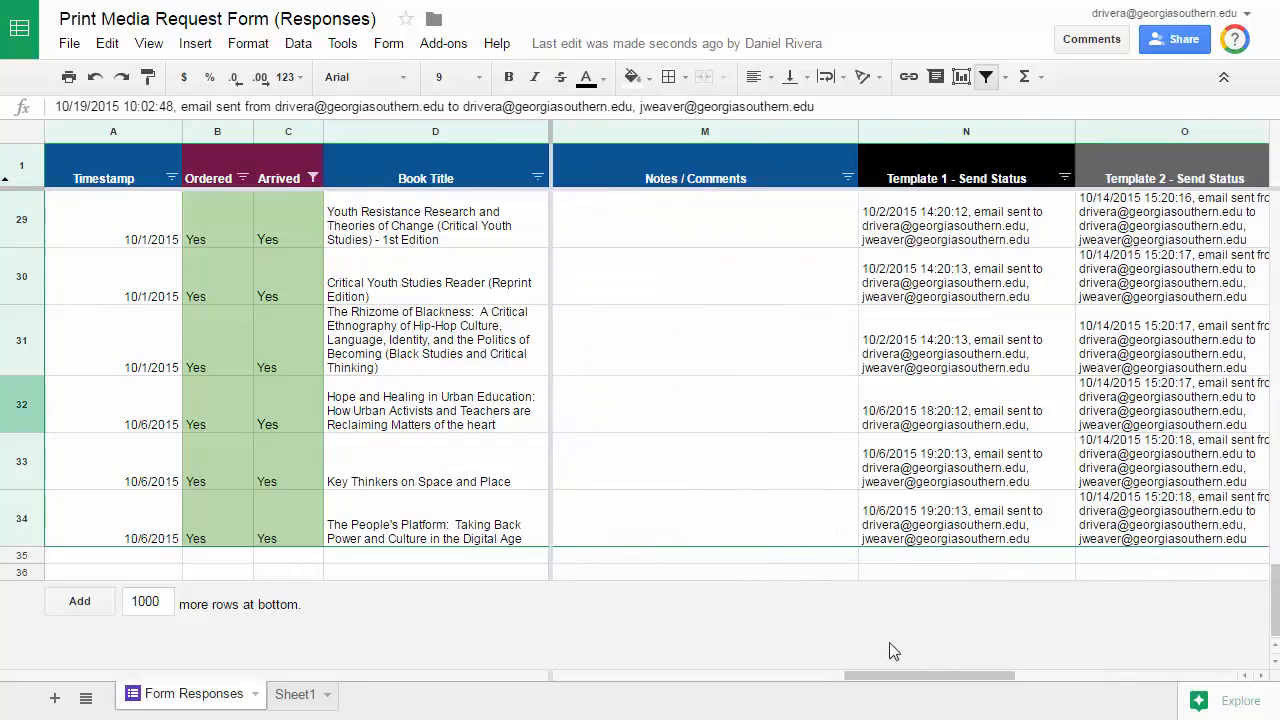
scroll(957, 646, right, 1)
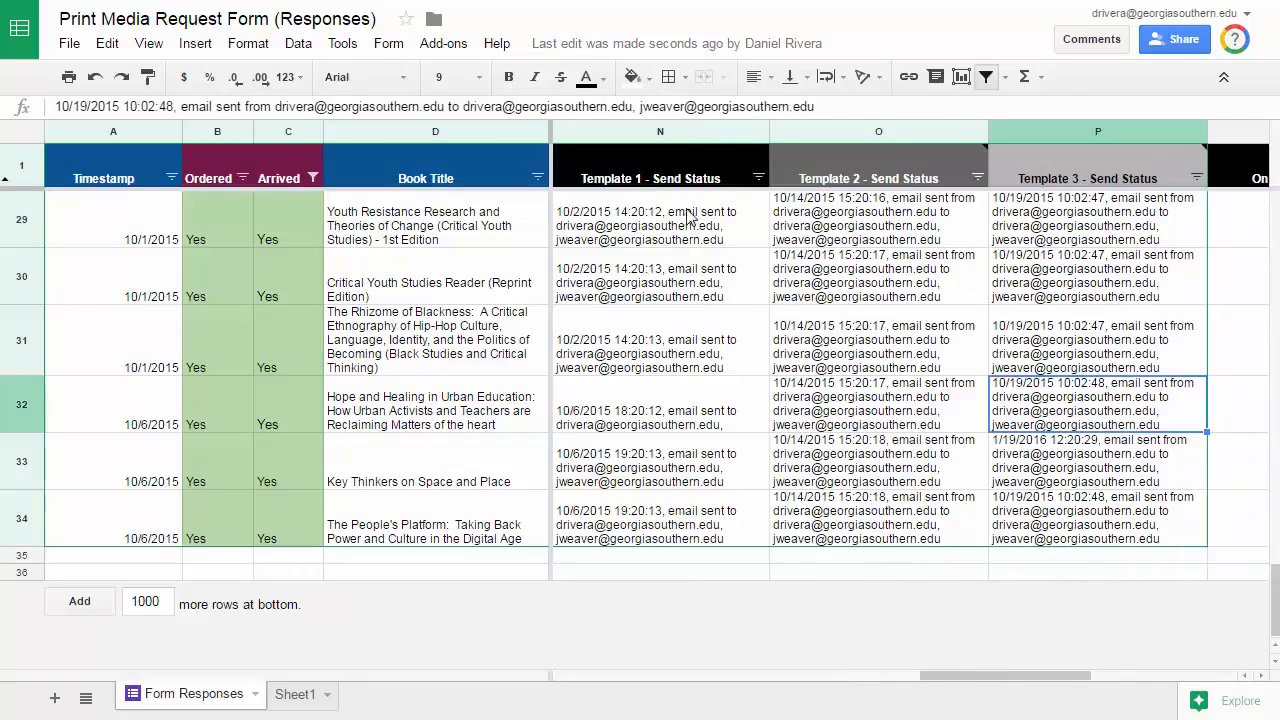
Step: Review formMule's form and time trigger settings and the send conditions of the three email templates, and close the setup
drag(925, 676, 523, 668)
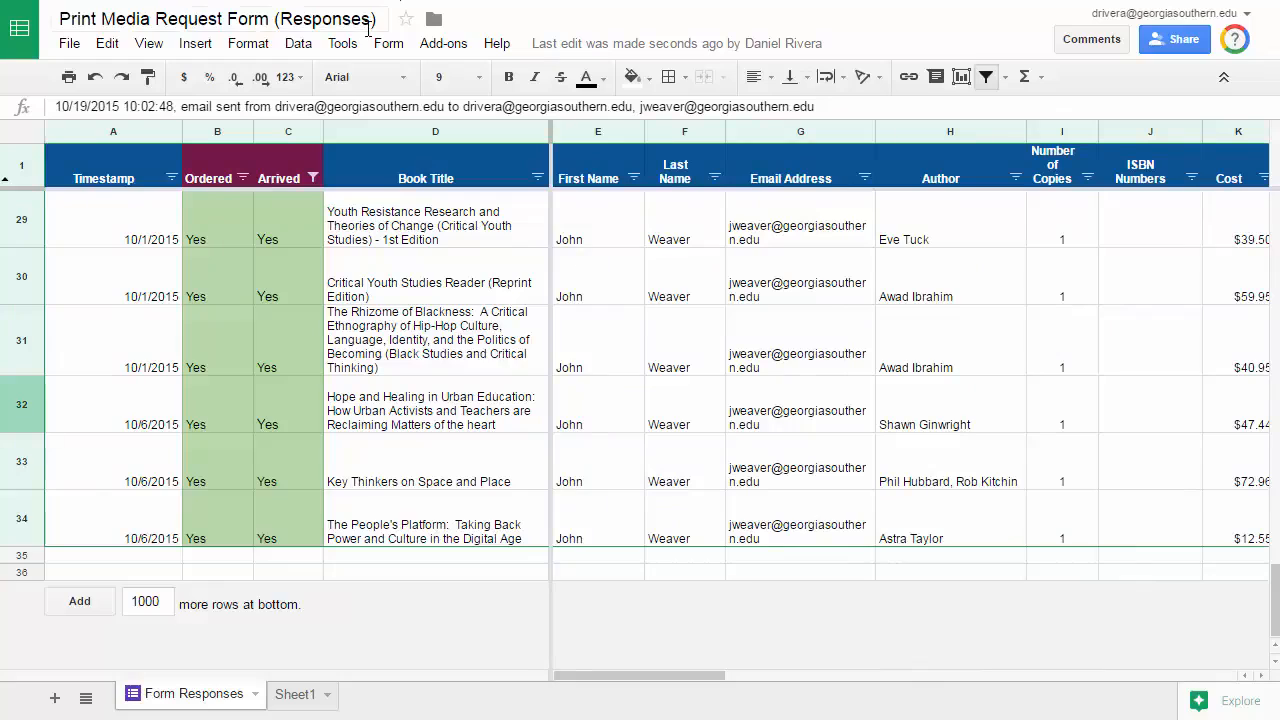
click(443, 44)
mouse_move(523, 157)
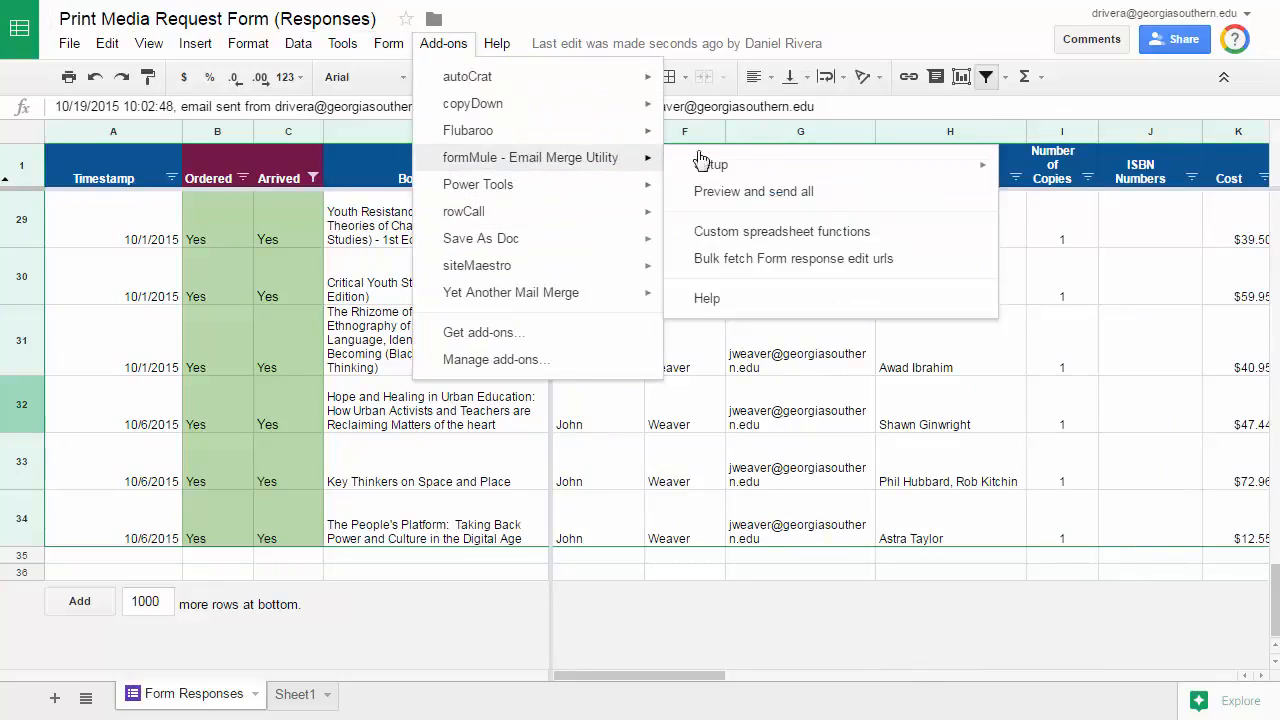
mouse_move(754, 168)
click(405, 171)
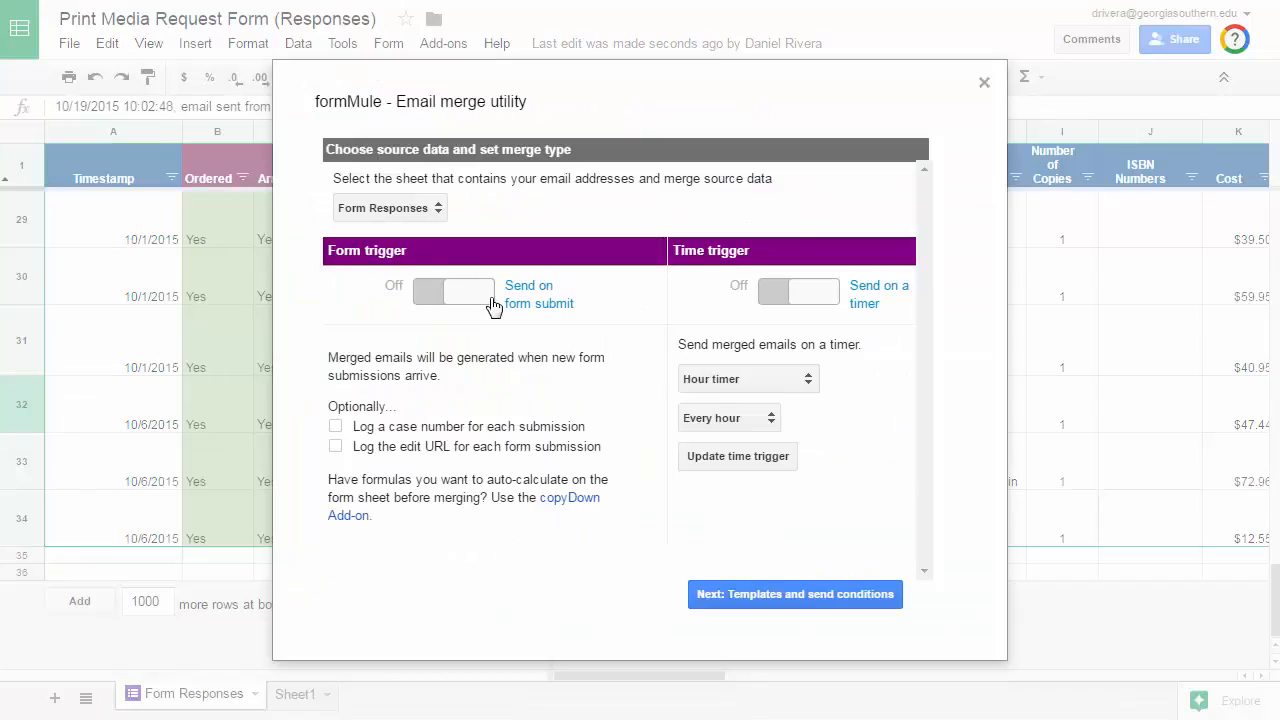
click(795, 594)
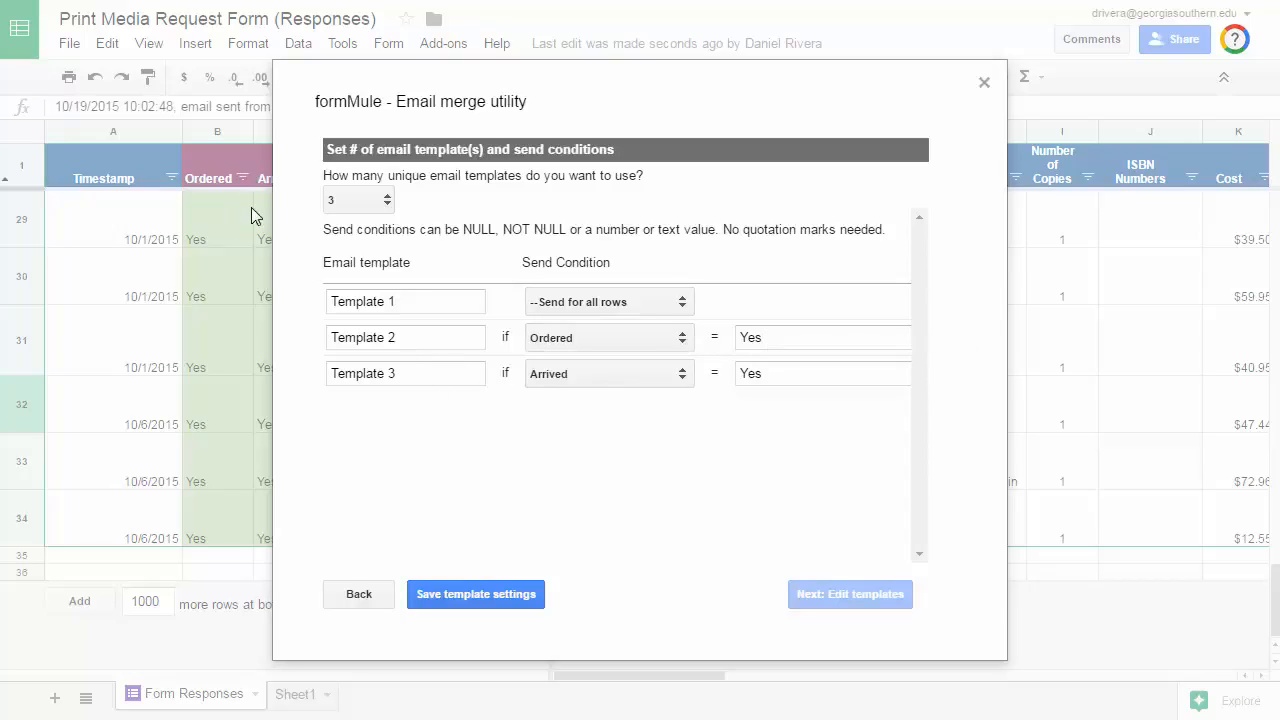
click(984, 83)
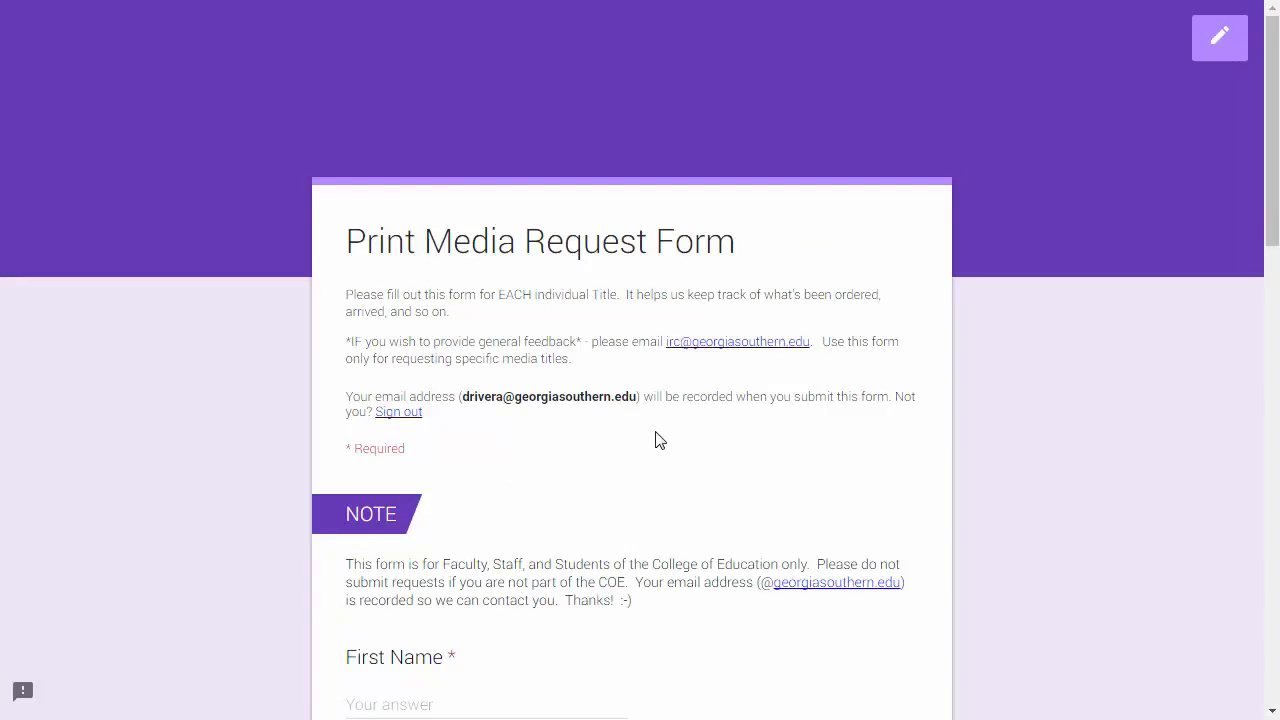
Step: Submit the Print Media Request Form with the requester's name, Sample Book, Sample author, ISBN 12312454, 3 copies, $3.50, in support of Loch Ness Monster, note Woot!
scroll(659, 440, down, 3)
click(473, 405)
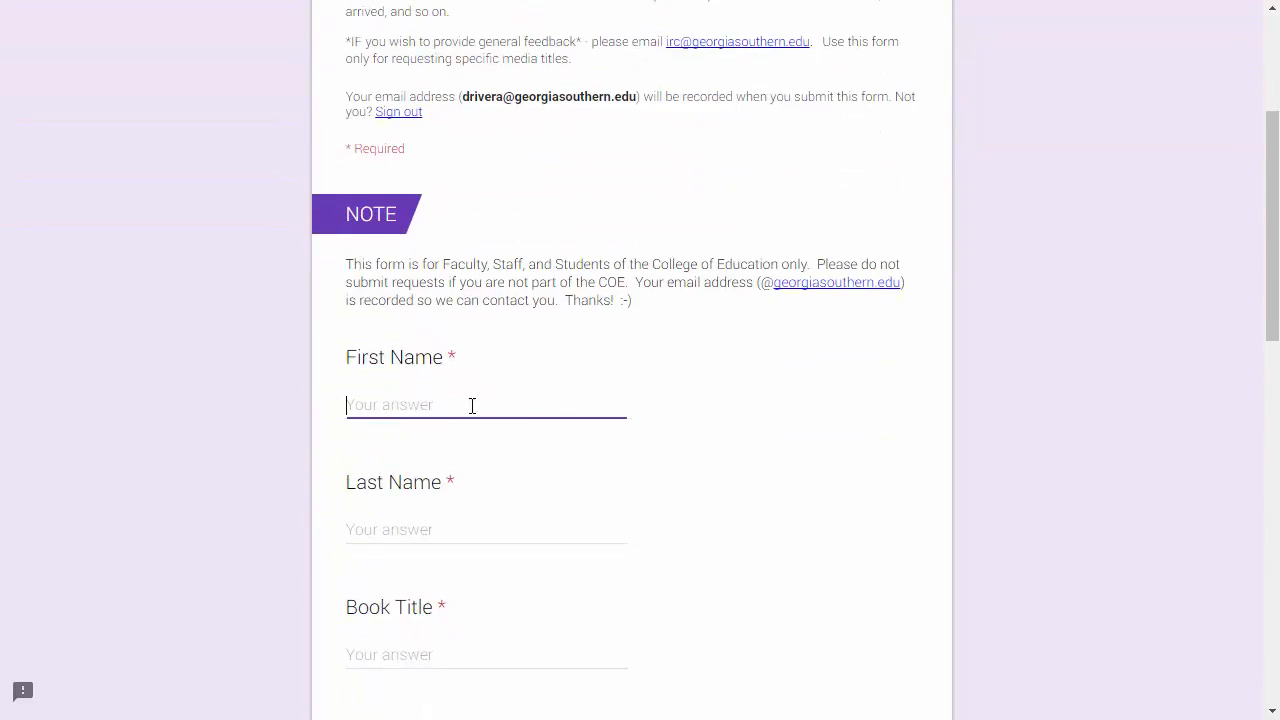
text(John)
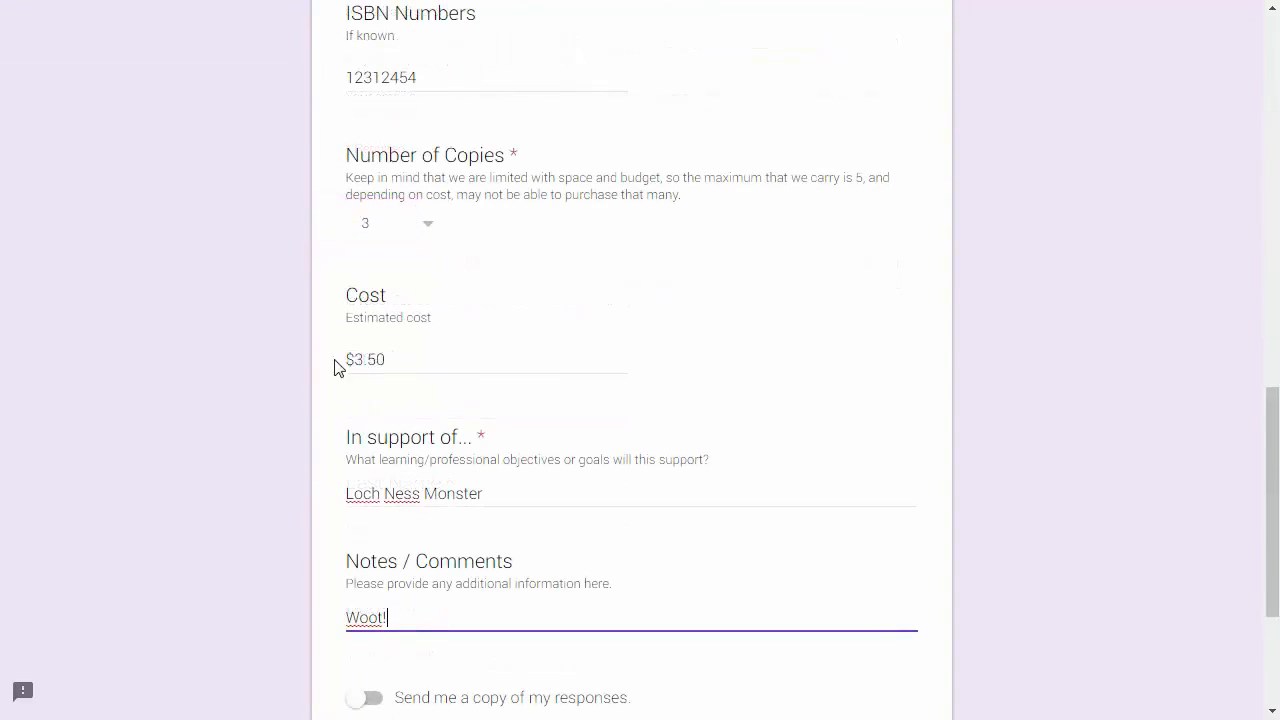
scroll(336, 368, down, 3)
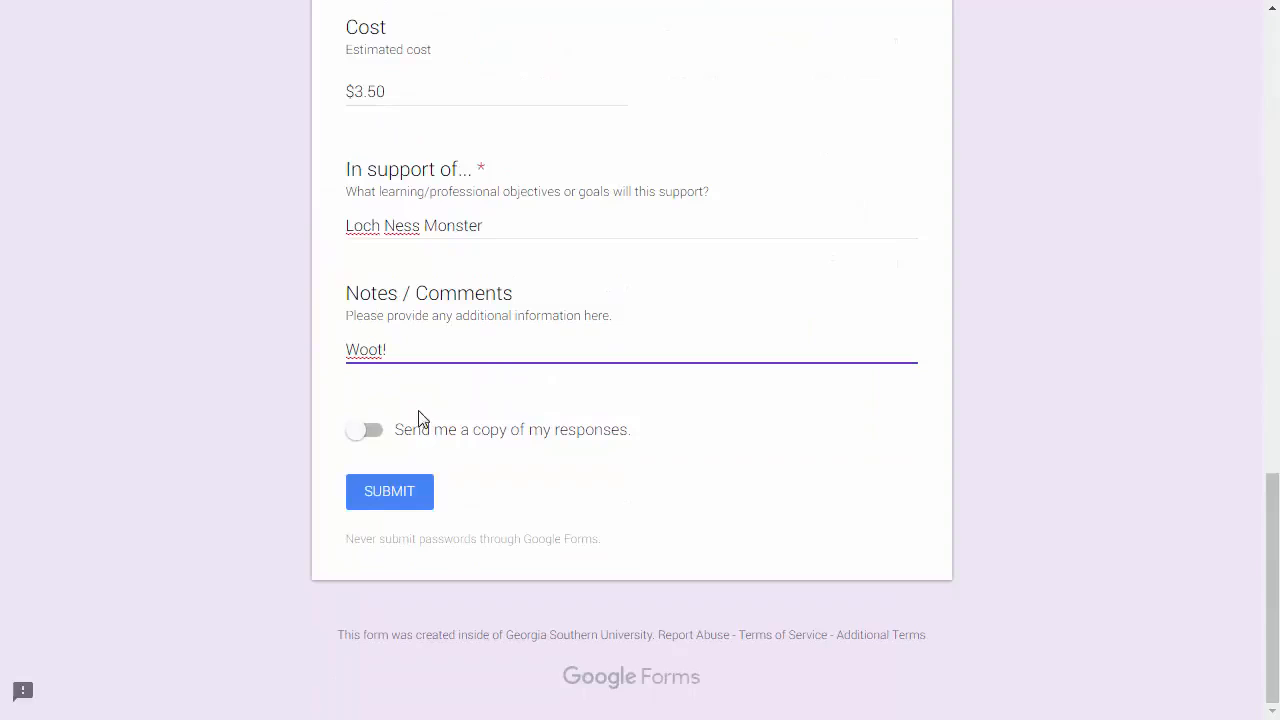
click(423, 495)
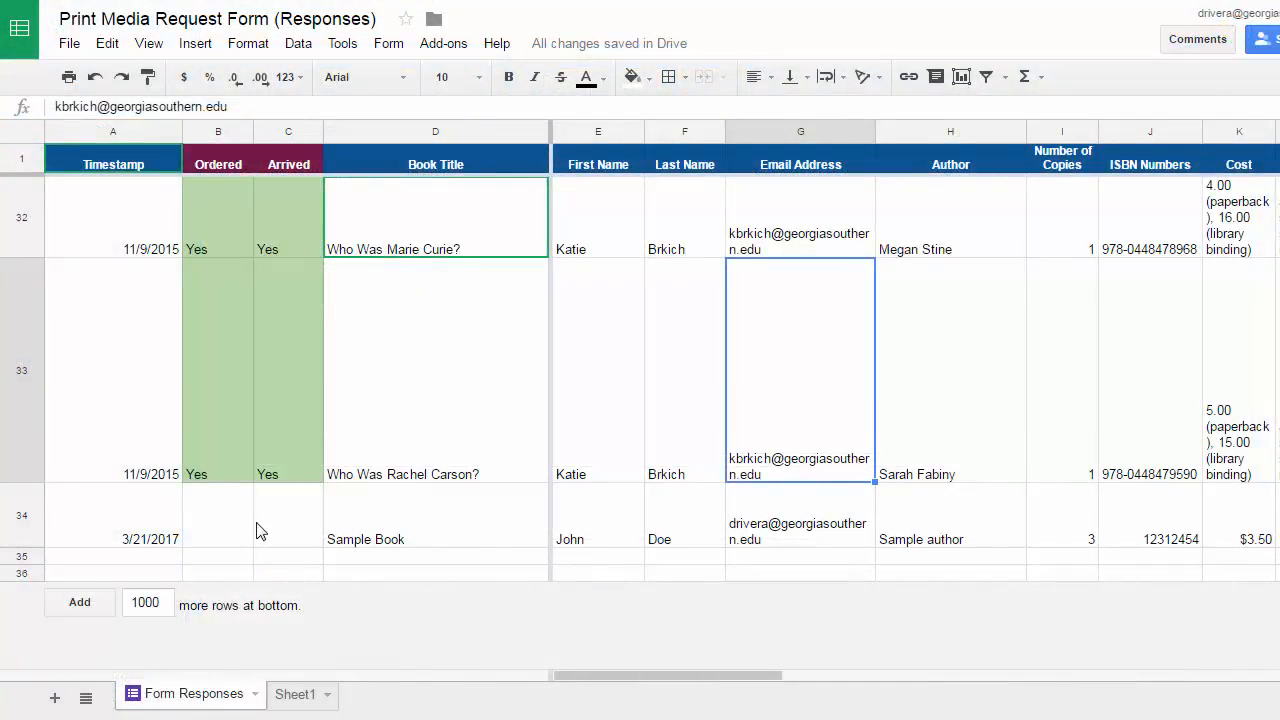
Step: Check the Template 1 send status of the Sample Book response in row 34 and set its Ordered value to Yes
drag(756, 666, 1129, 690)
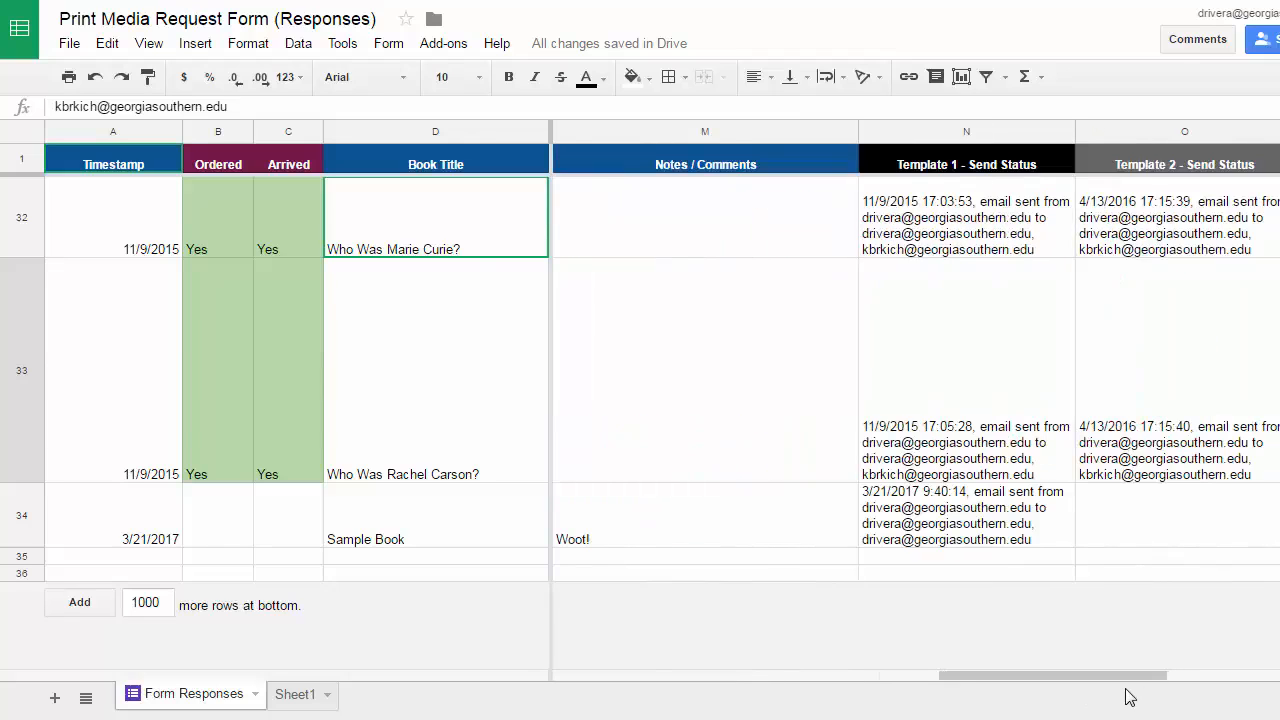
click(1015, 540)
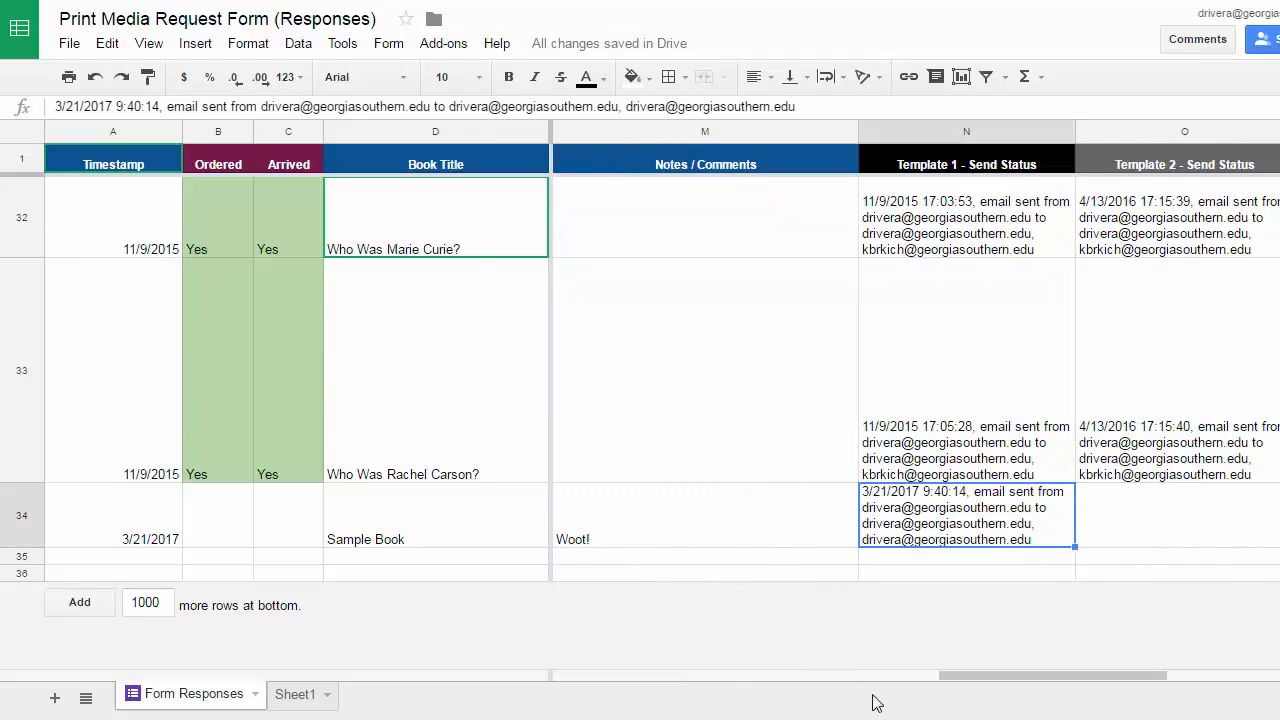
drag(980, 686, 569, 689)
click(224, 521)
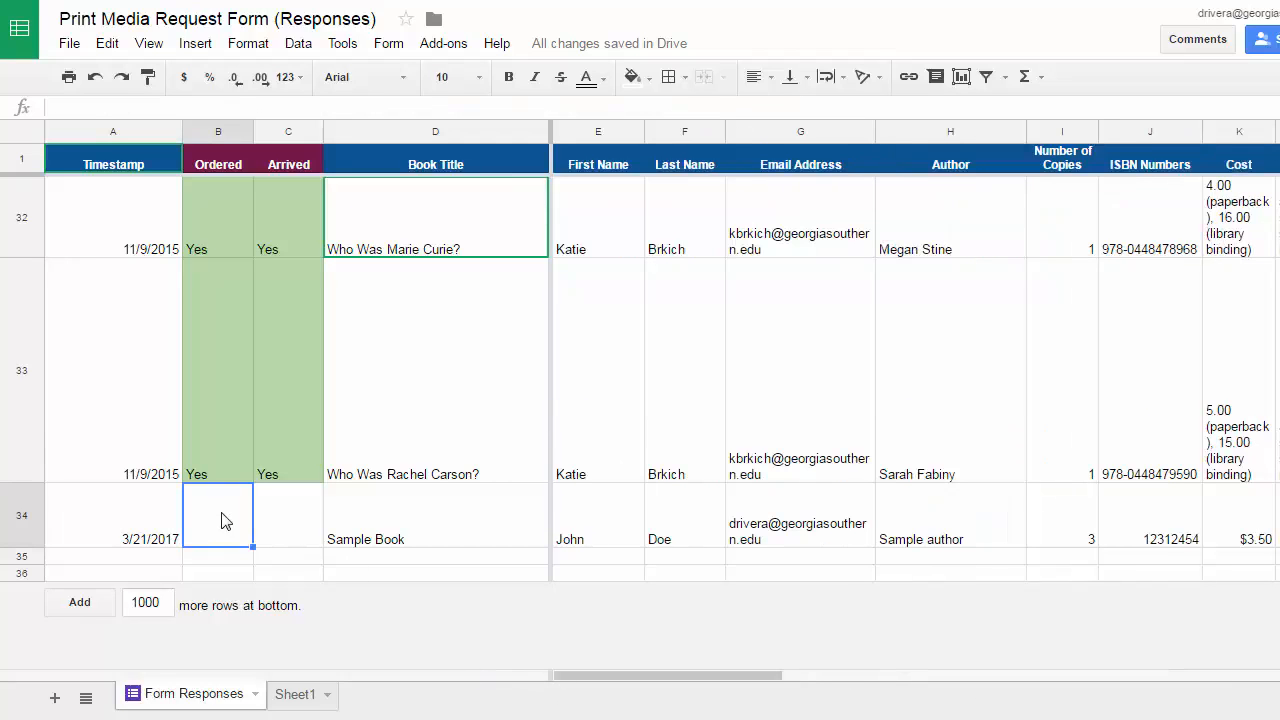
text(Yes)
key(Return)
click(287, 525)
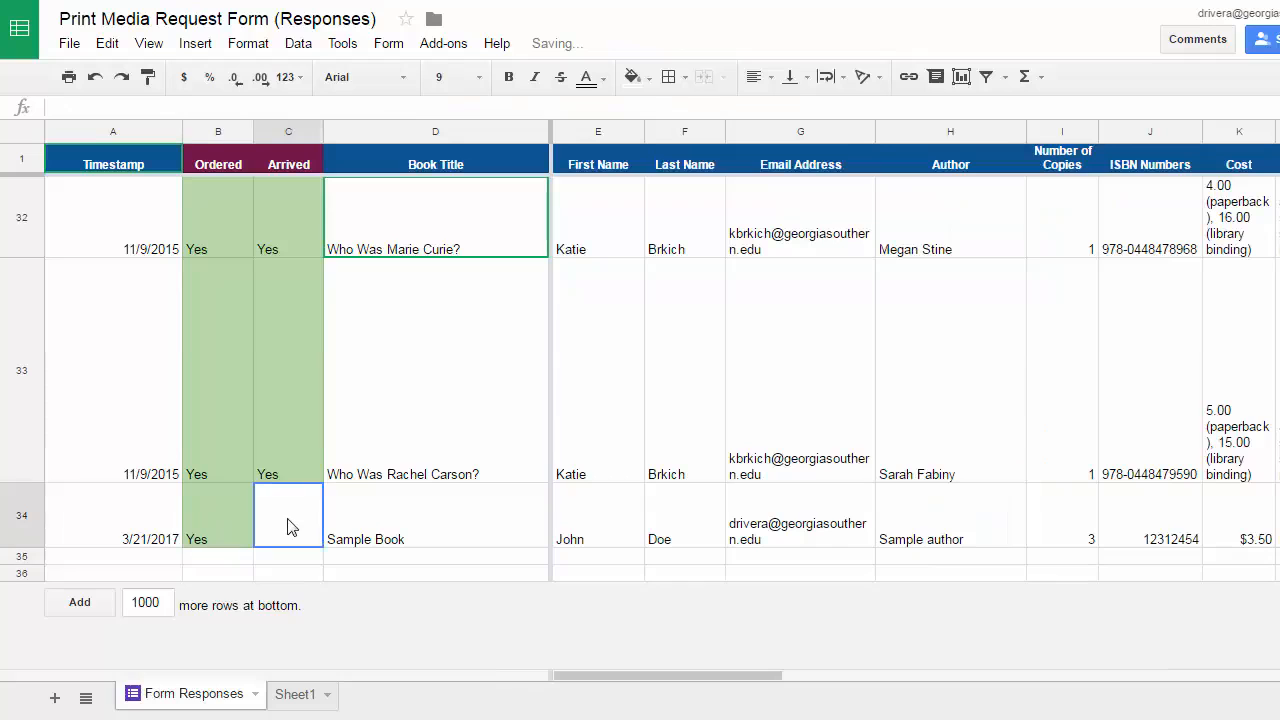
Step: Check the Sample Book row's Template 2 send status, and save formMule's settings for three templates before opening the template editor
drag(614, 680, 986, 680)
click(1180, 520)
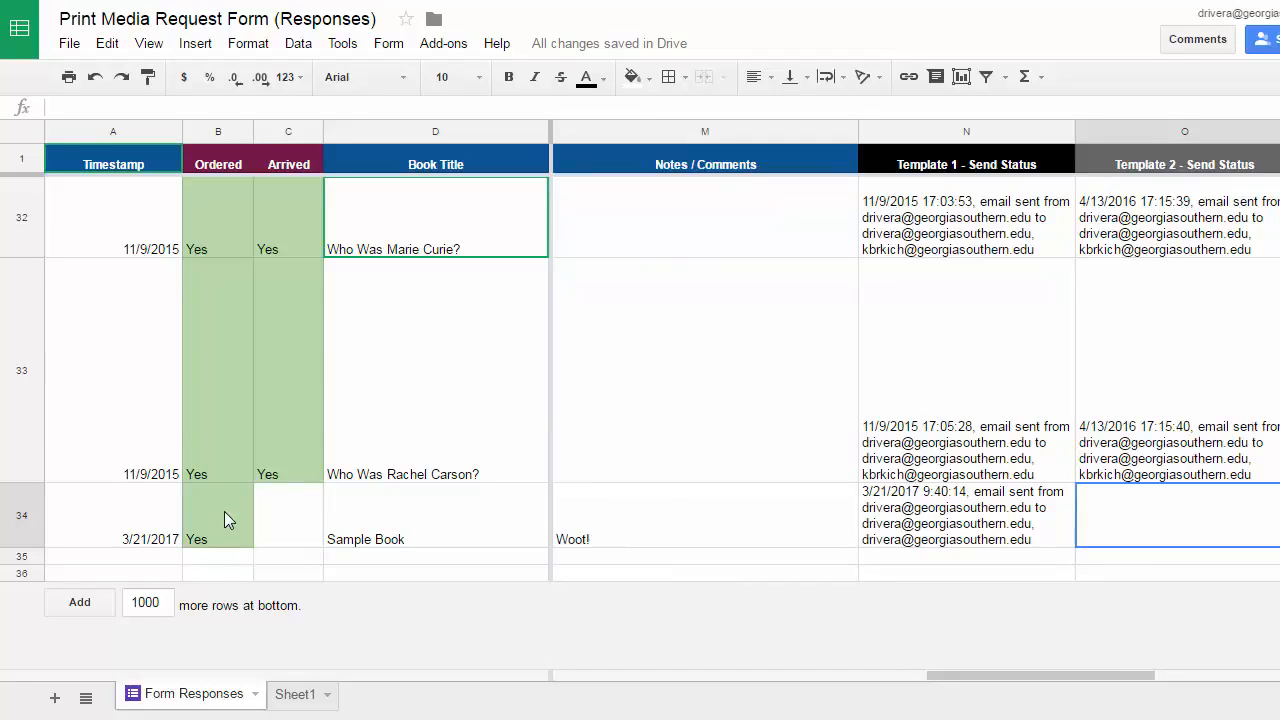
click(443, 43)
mouse_move(535, 168)
click(794, 171)
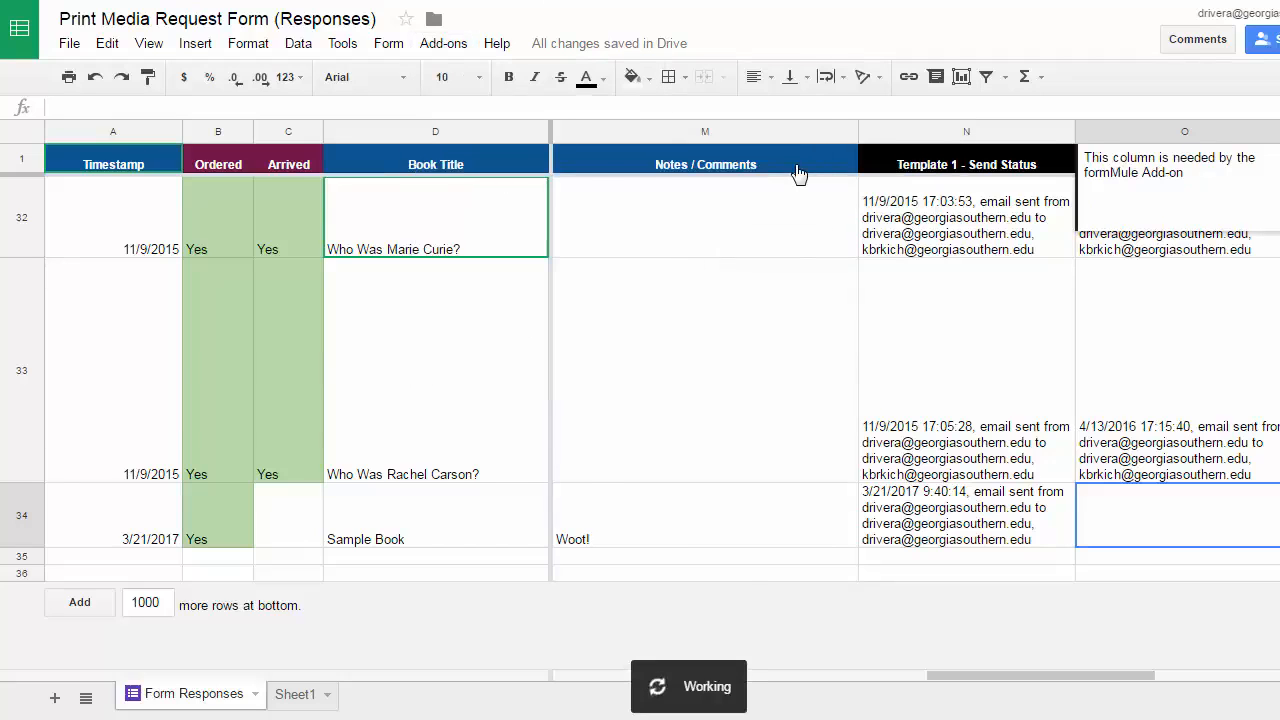
click(838, 596)
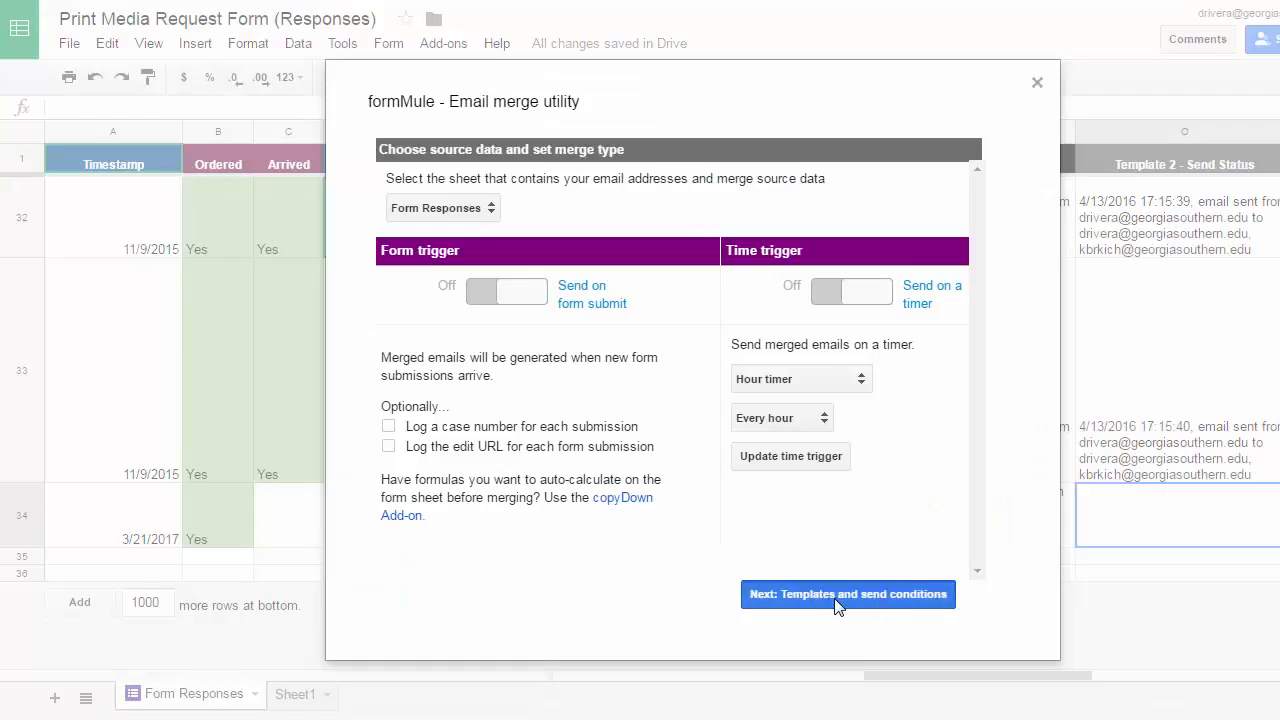
click(560, 592)
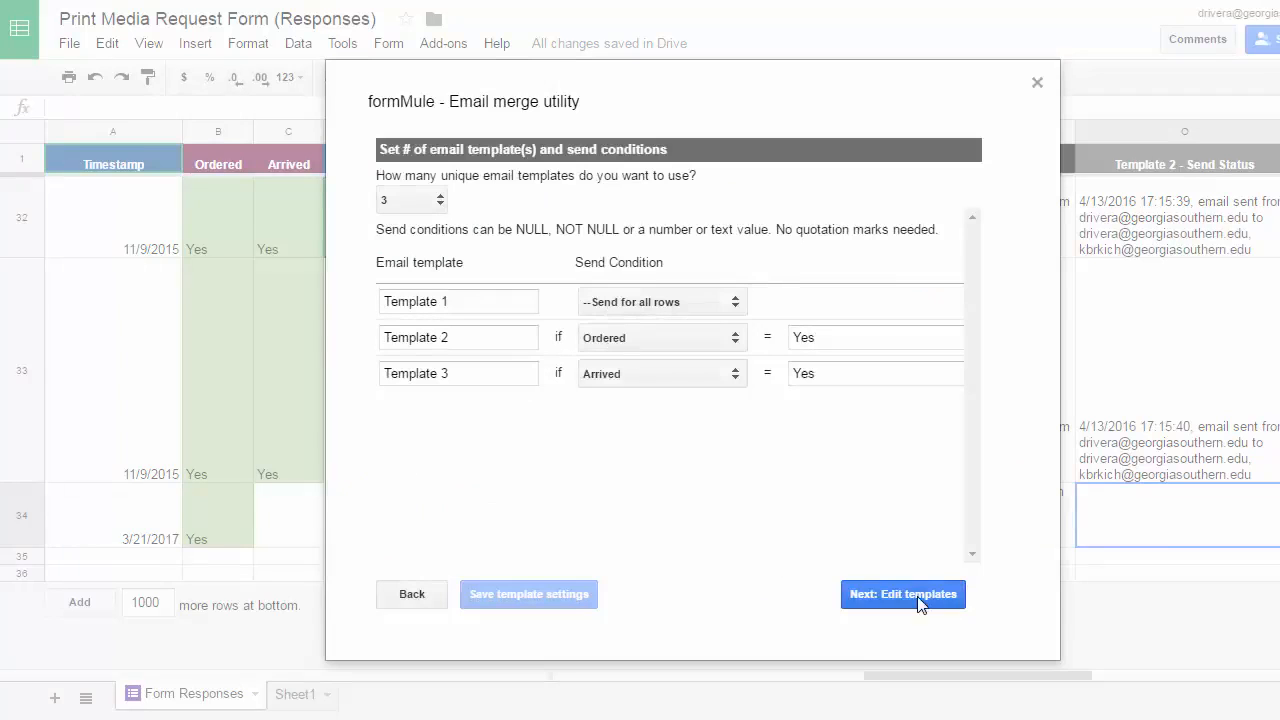
click(914, 598)
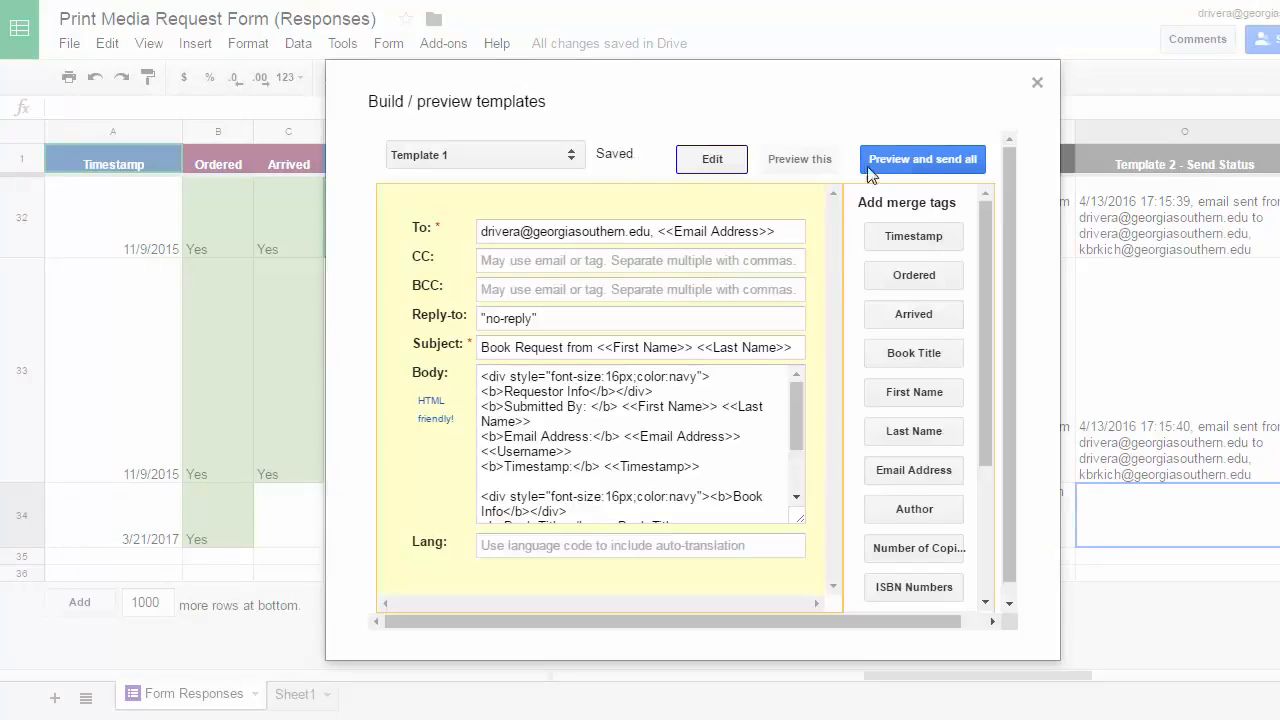
Step: Preview all pending formMule emails and send the Template 2 "Book Ordered!" message for Sample Book
click(893, 168)
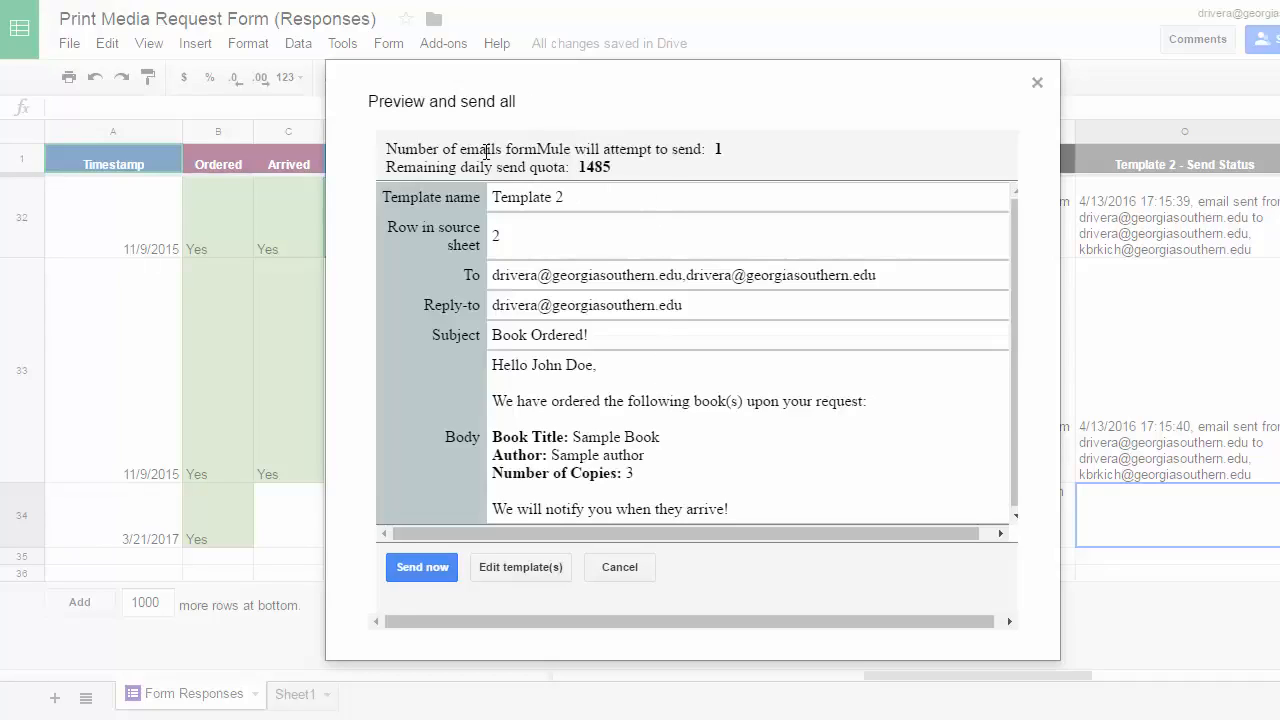
drag(467, 147, 702, 150)
click(735, 160)
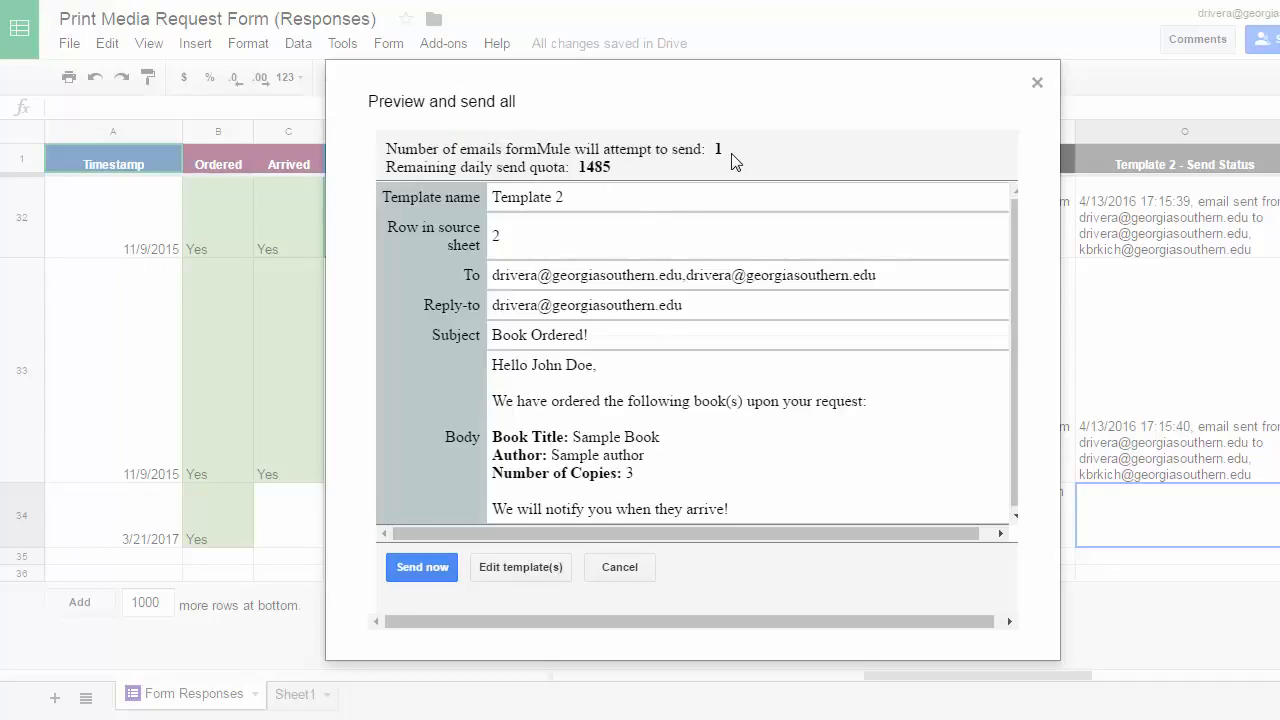
click(422, 567)
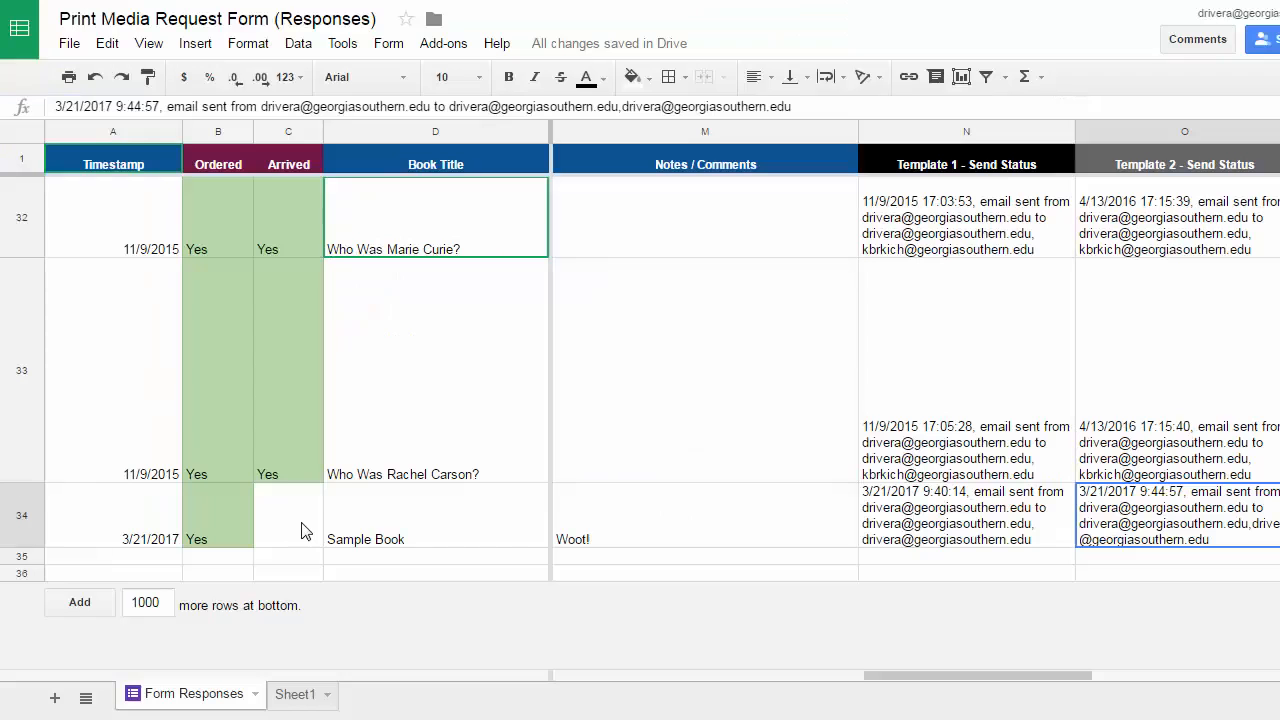
Step: Set the Arrived value of the Sample Book row to Yes and select its Template 3 send status cell
click(305, 530)
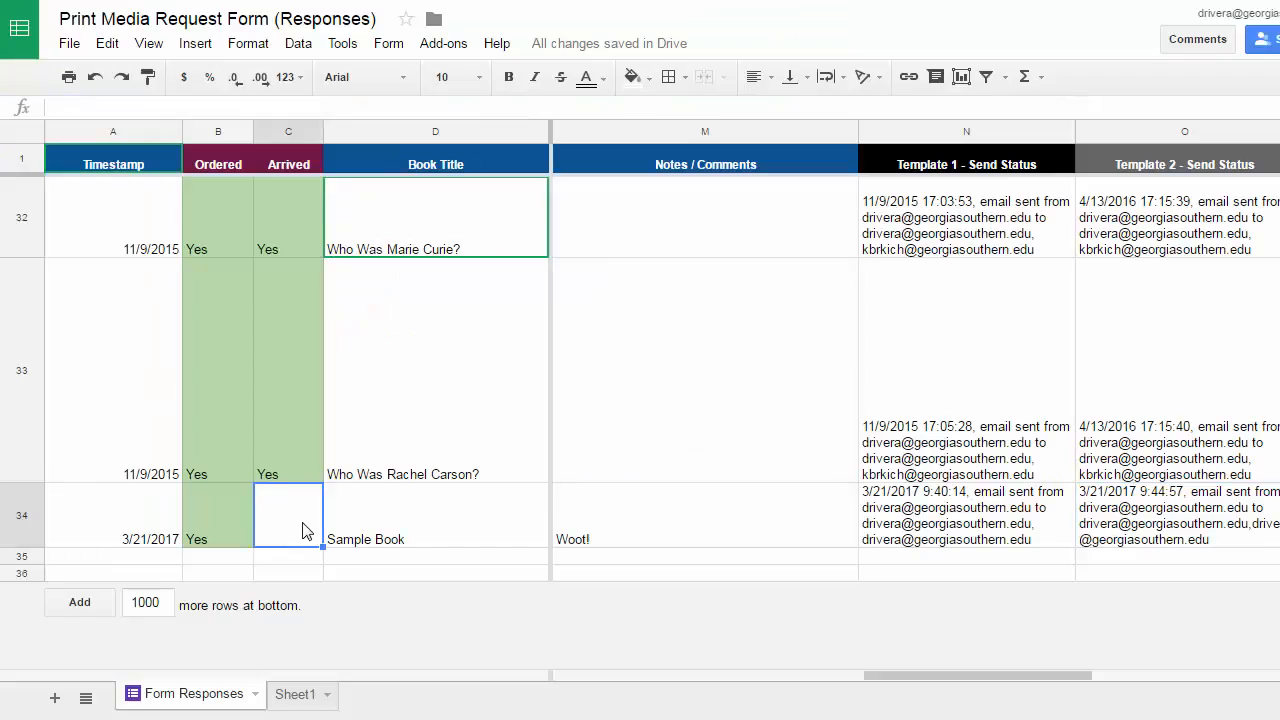
text(Yes)
key(Return)
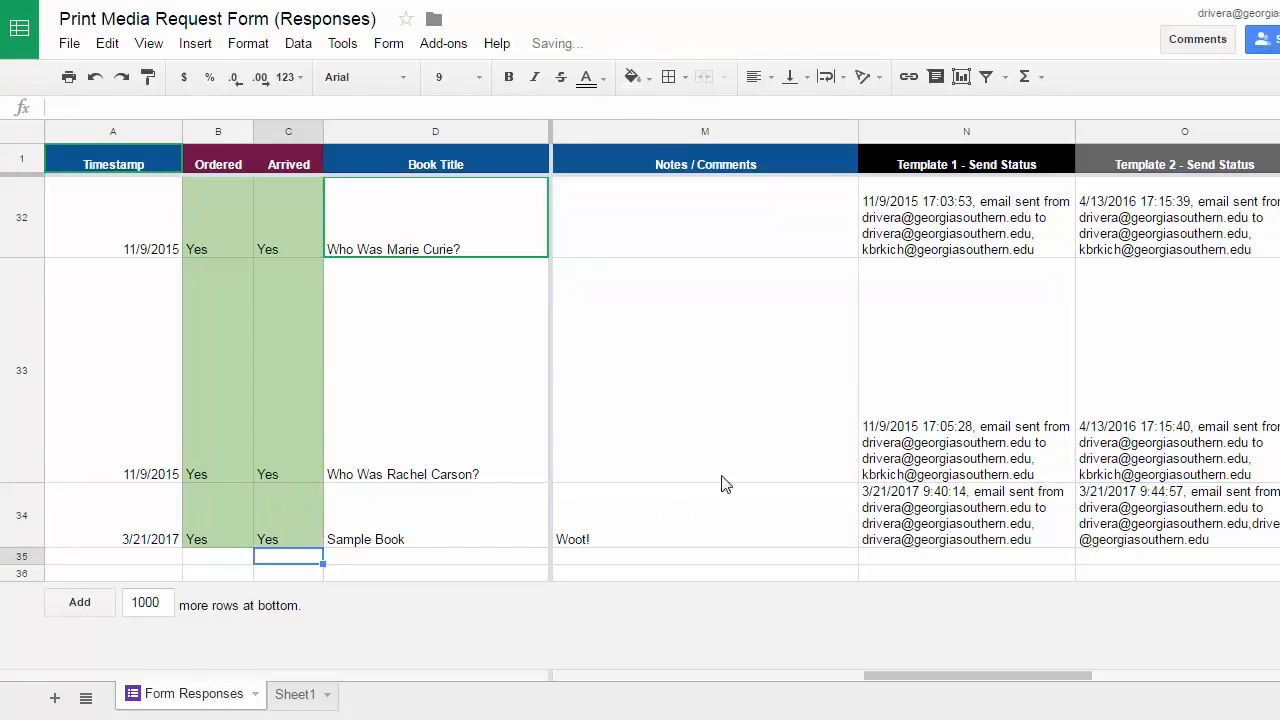
click(1278, 520)
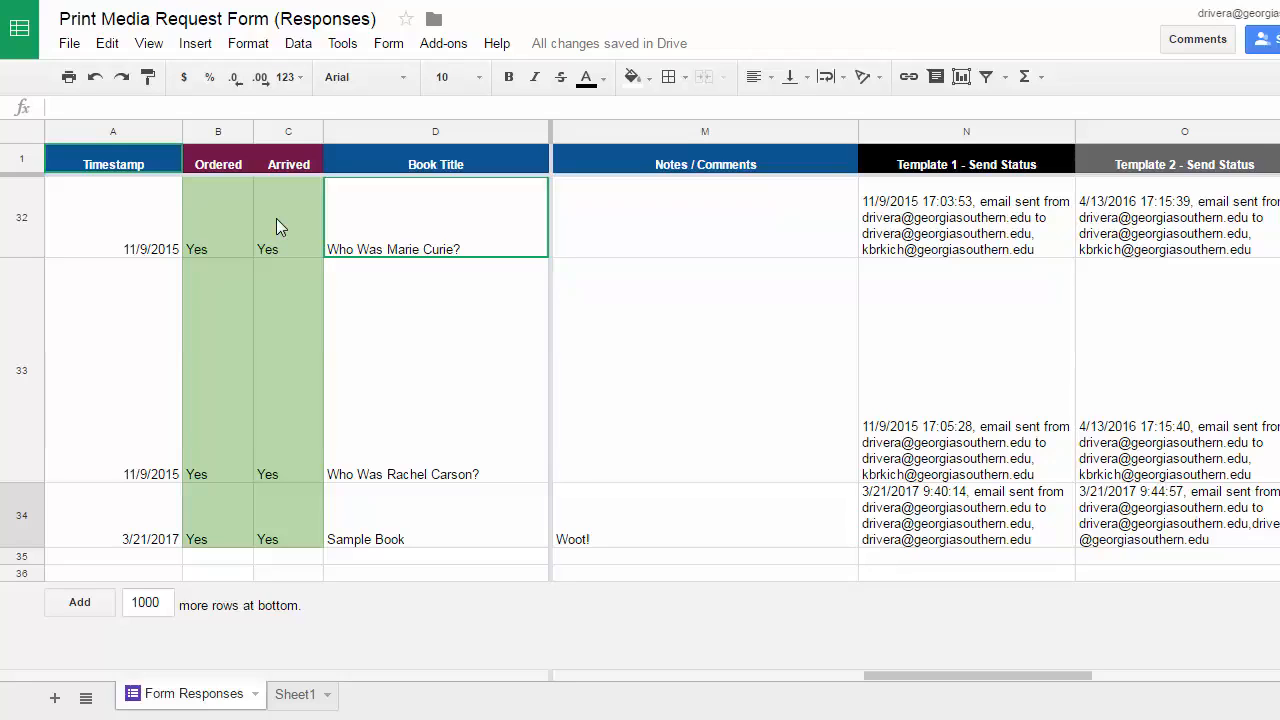
click(1010, 390)
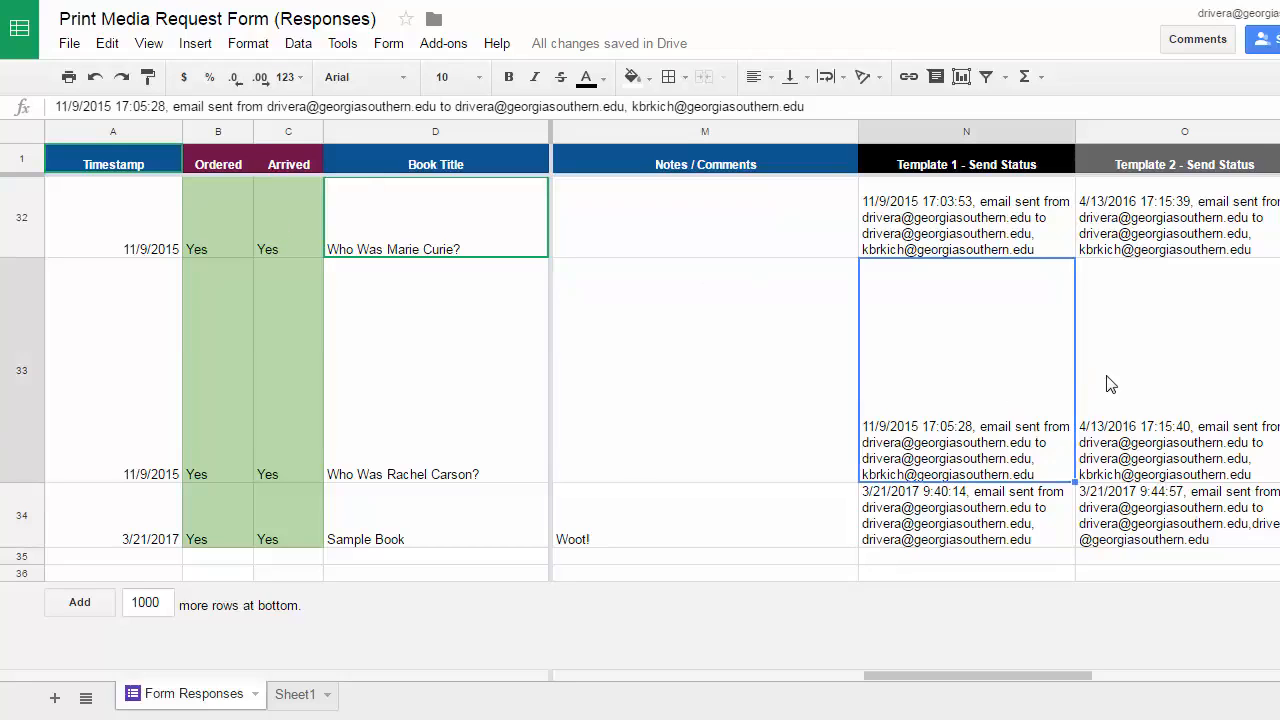
click(1180, 388)
click(883, 380)
click(720, 394)
key(Left)
click(670, 536)
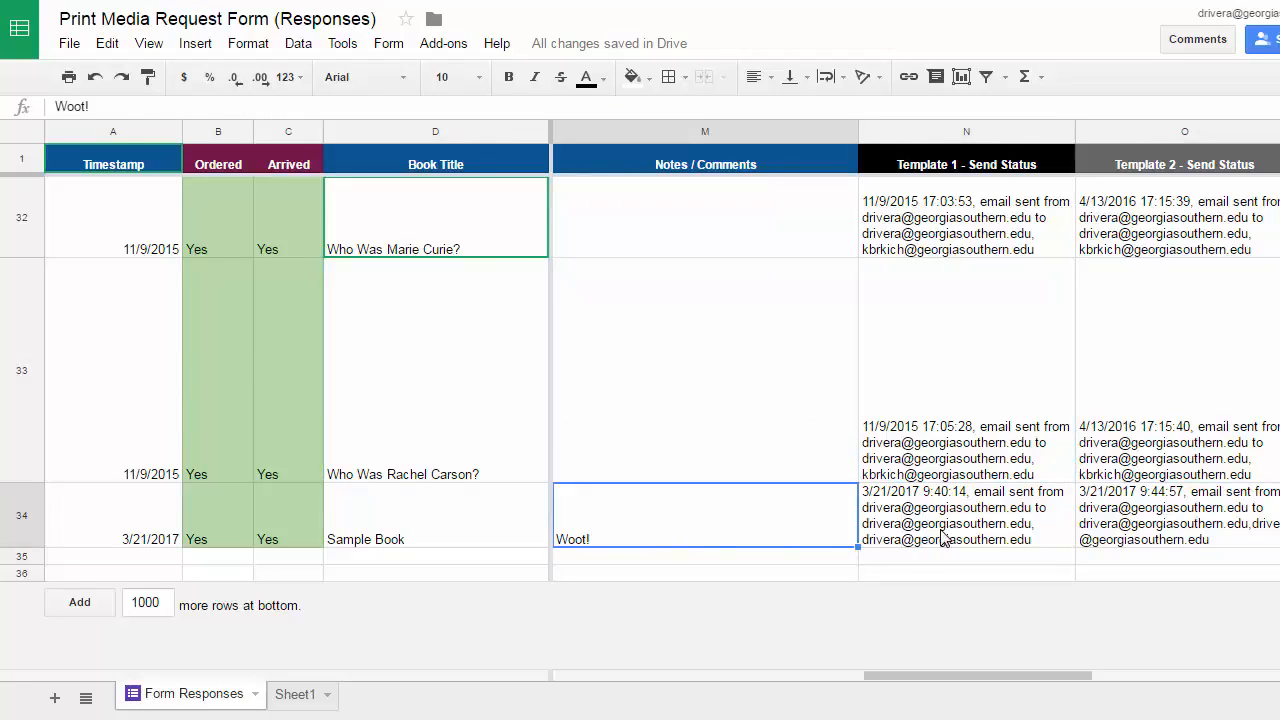
click(802, 450)
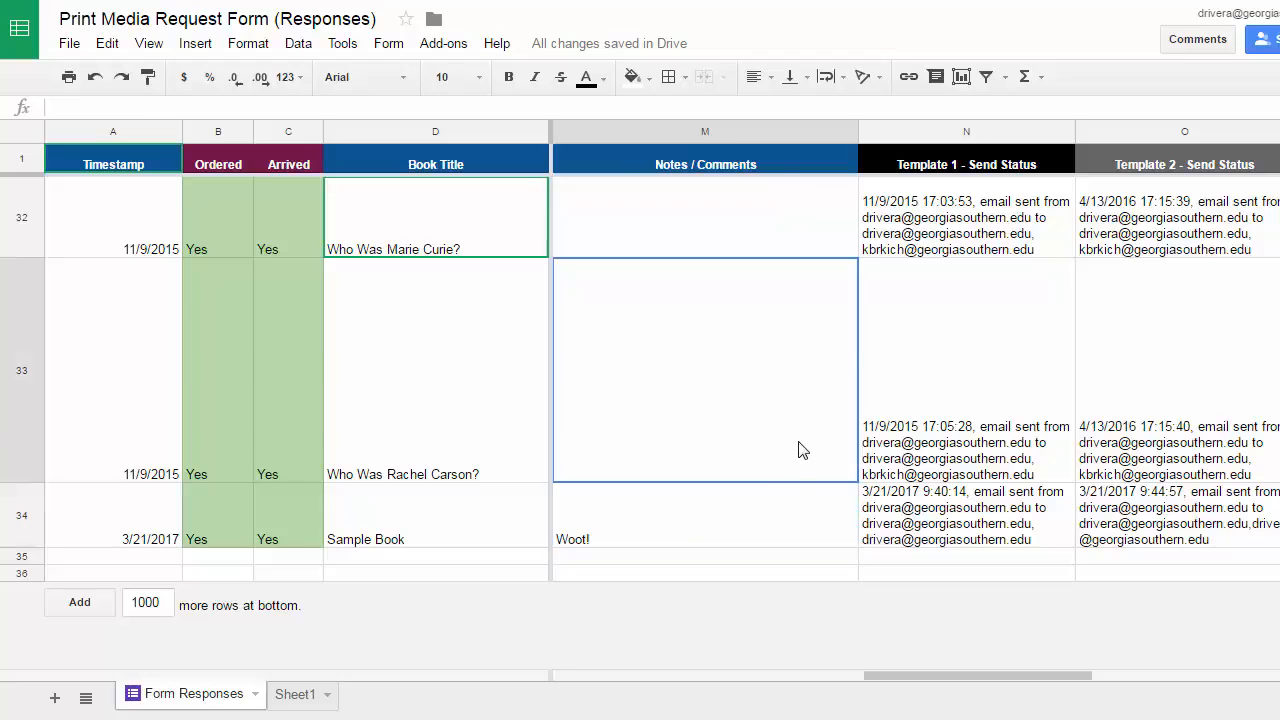